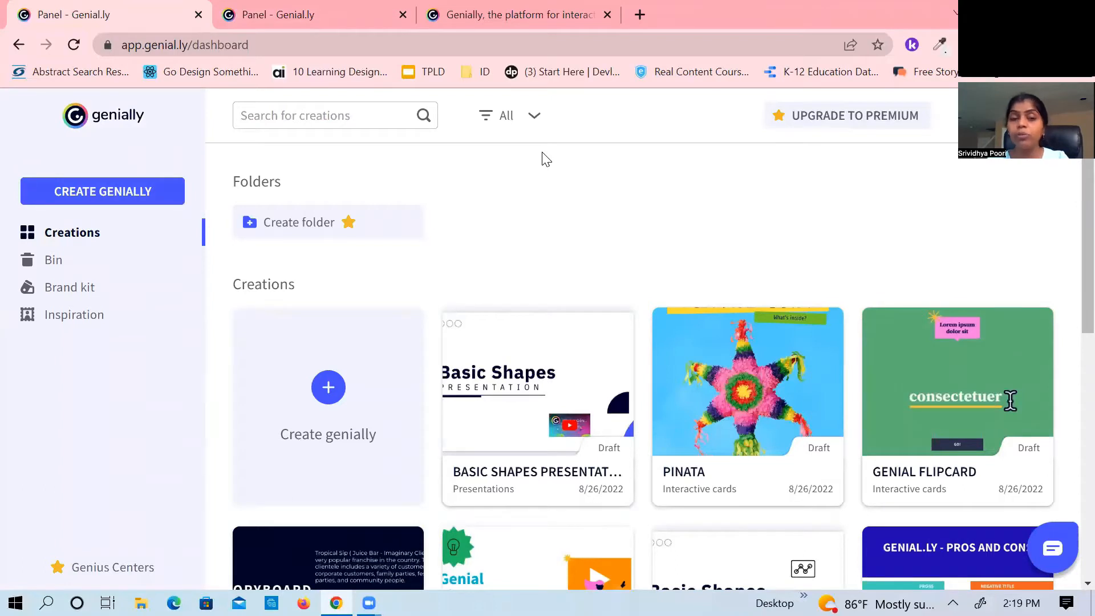
Step: Start a new creation, choose the Interactive image category and go to its example templates
click(330, 393)
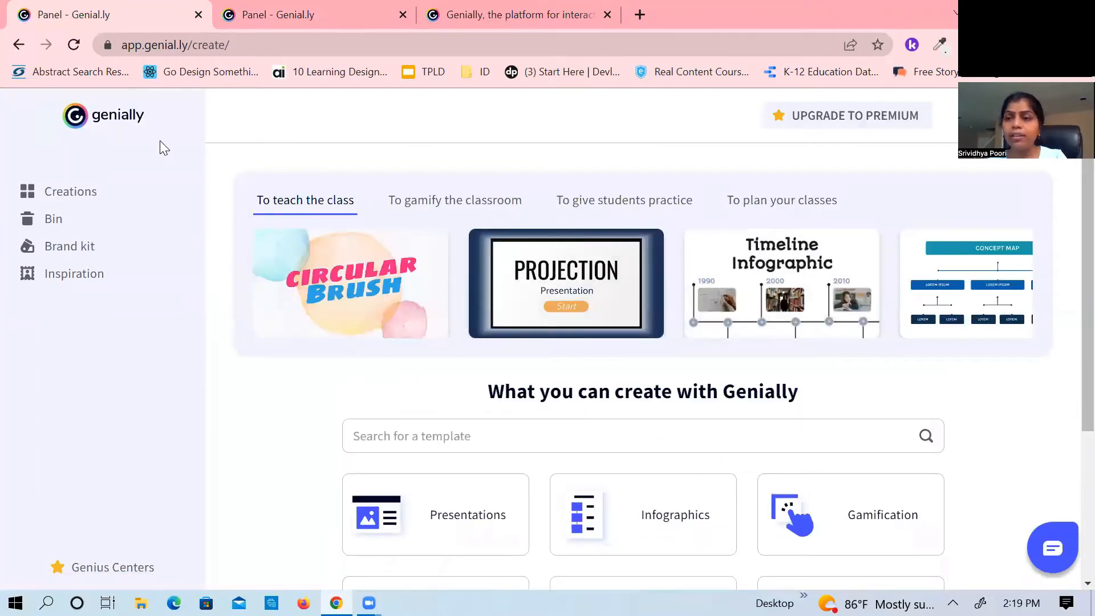
scroll(1068, 319, down, 4)
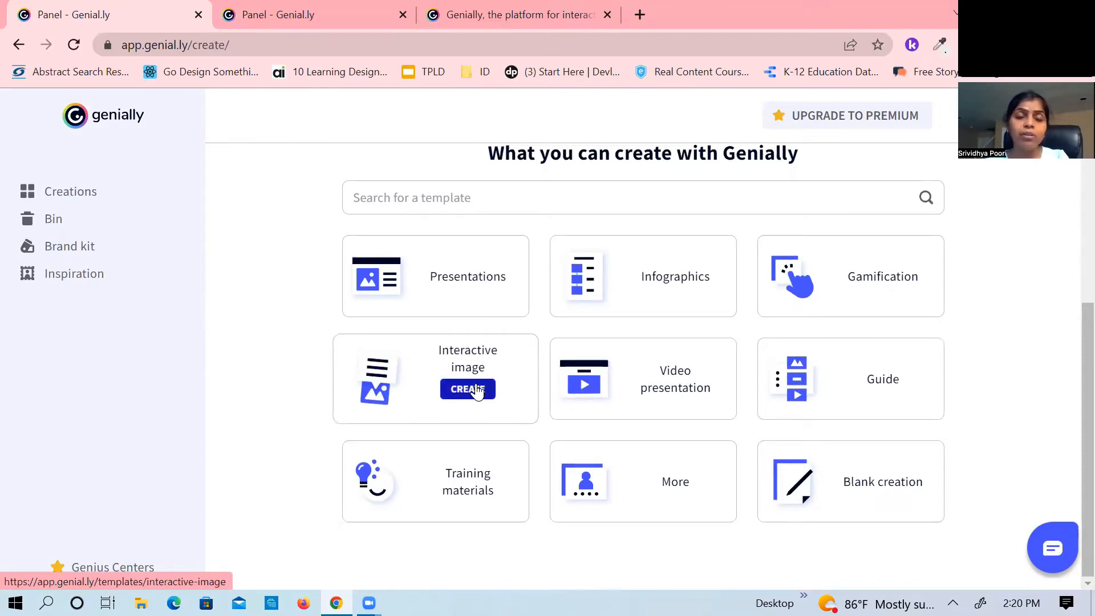
click(479, 390)
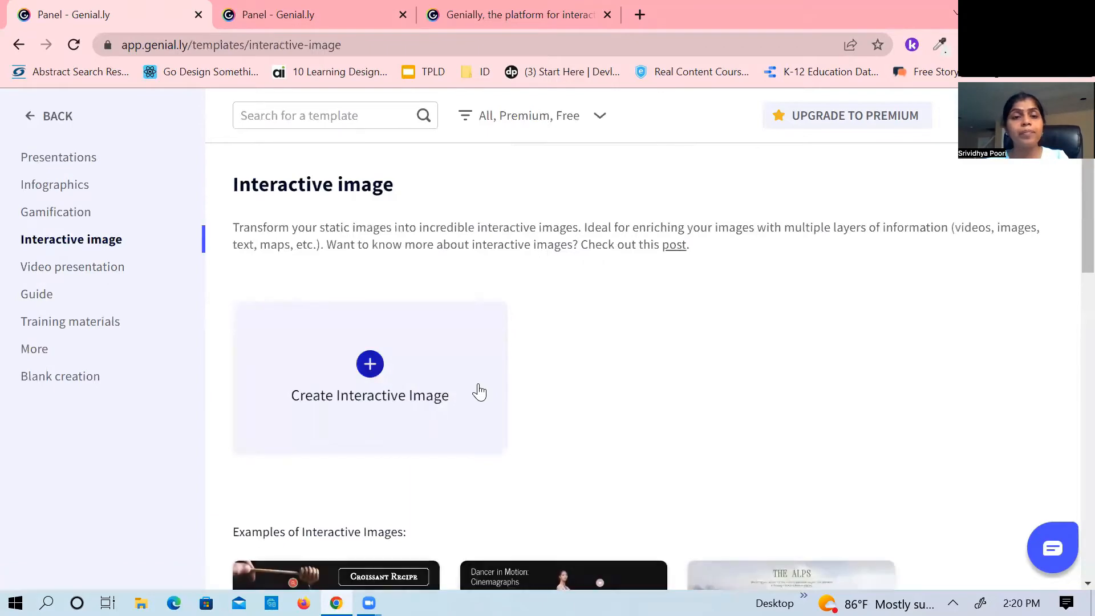
click(1070, 289)
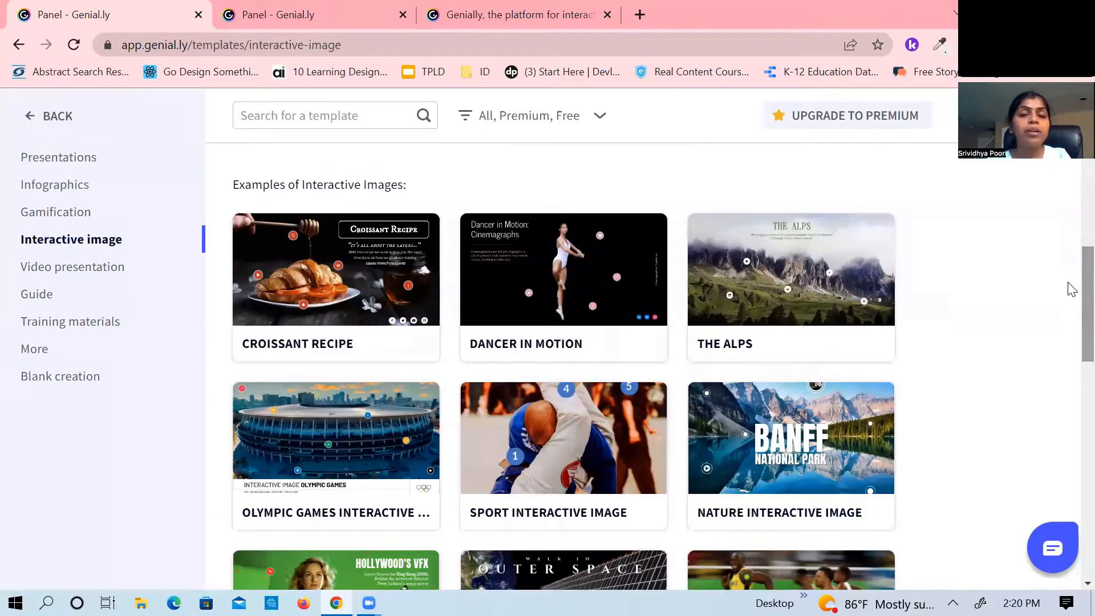
Step: Preview the Dancer in Motion example and examine its quote, music, video and magnifier hotspots
click(529, 290)
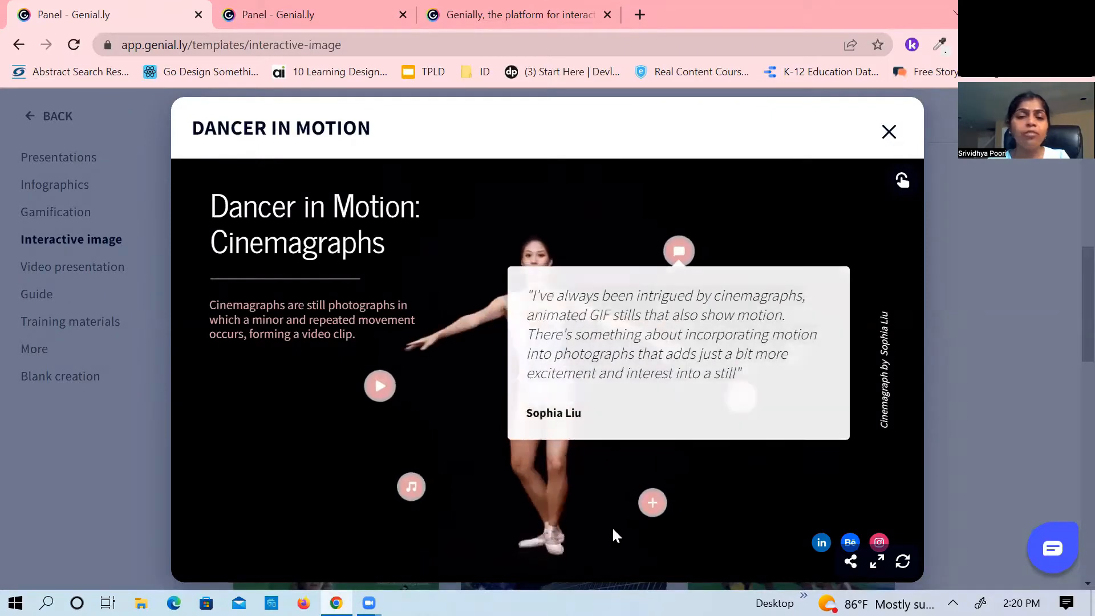
mouse_move(677, 257)
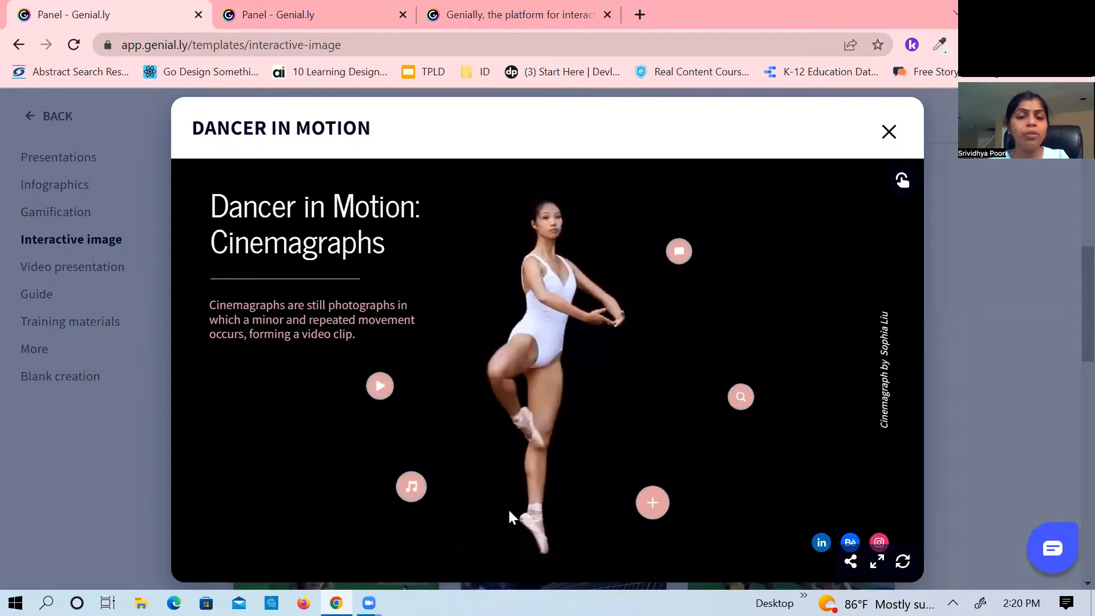
click(403, 494)
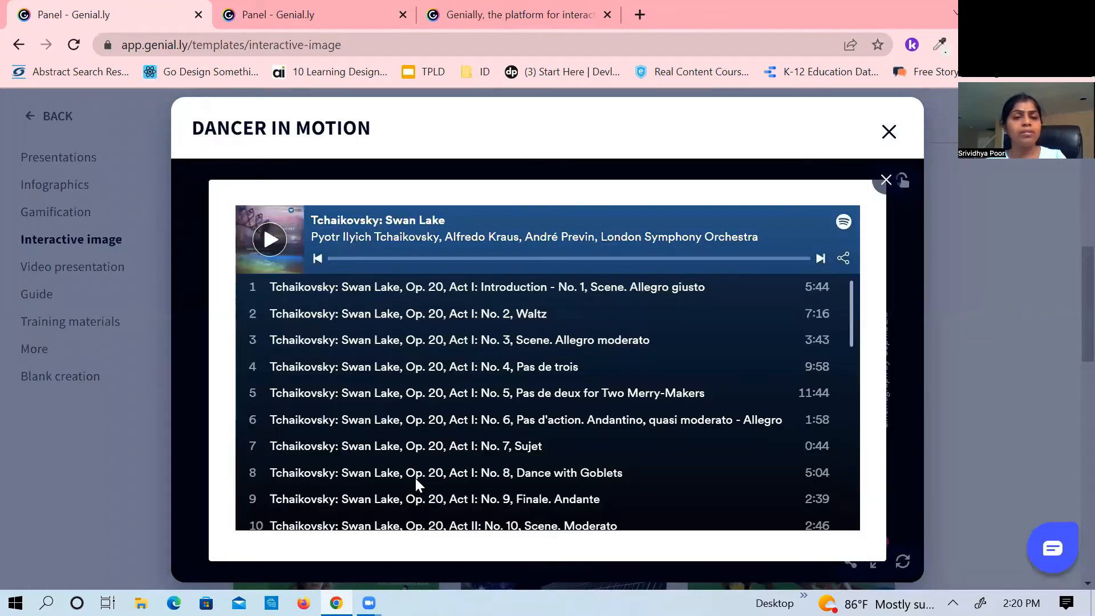
click(885, 180)
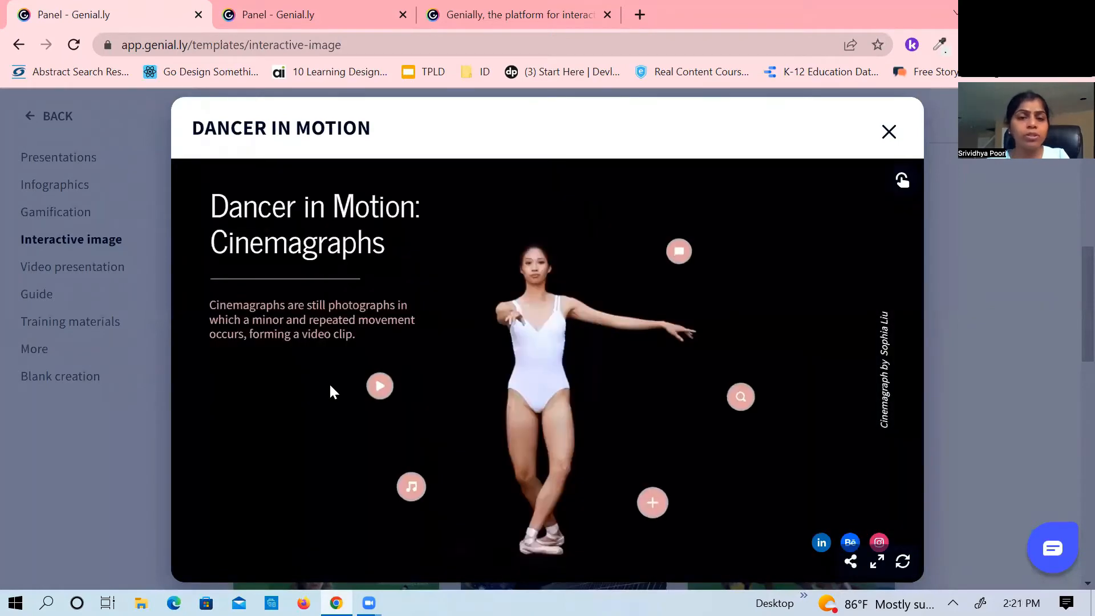
click(380, 388)
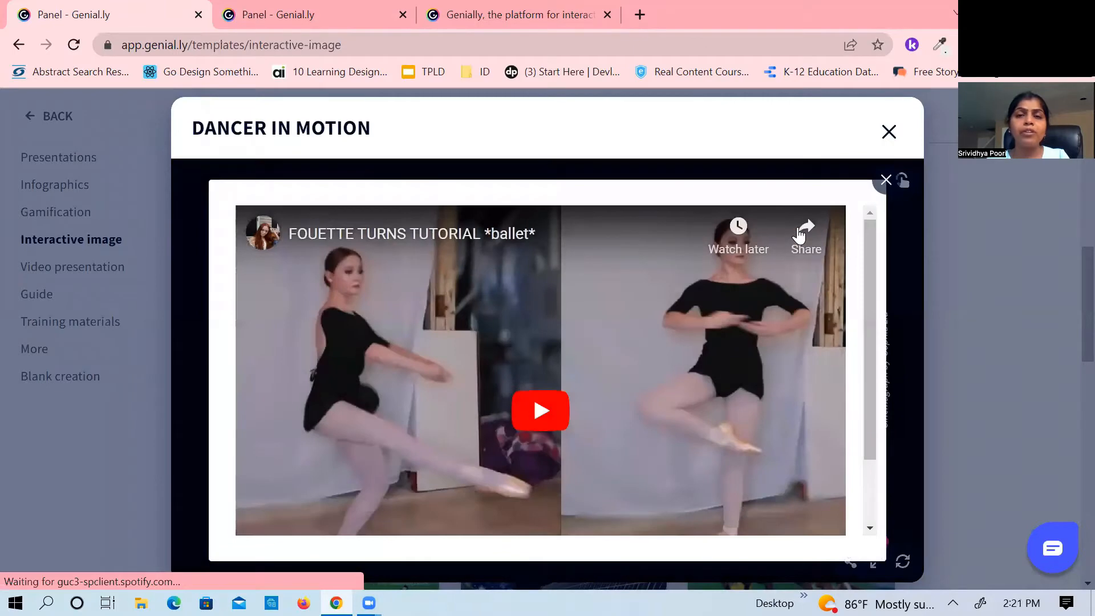
click(885, 181)
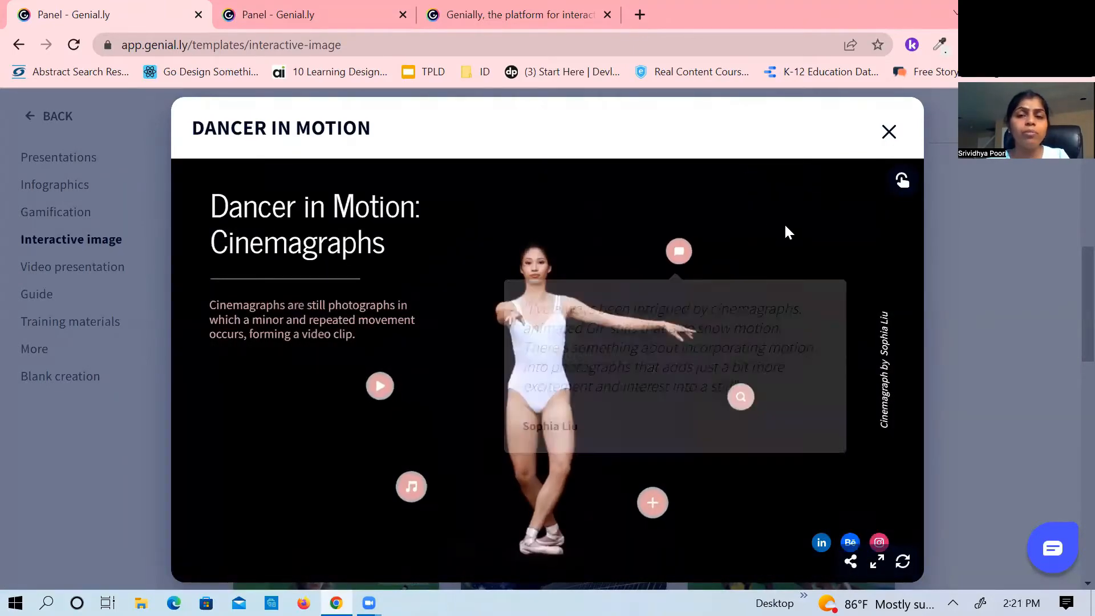
click(741, 396)
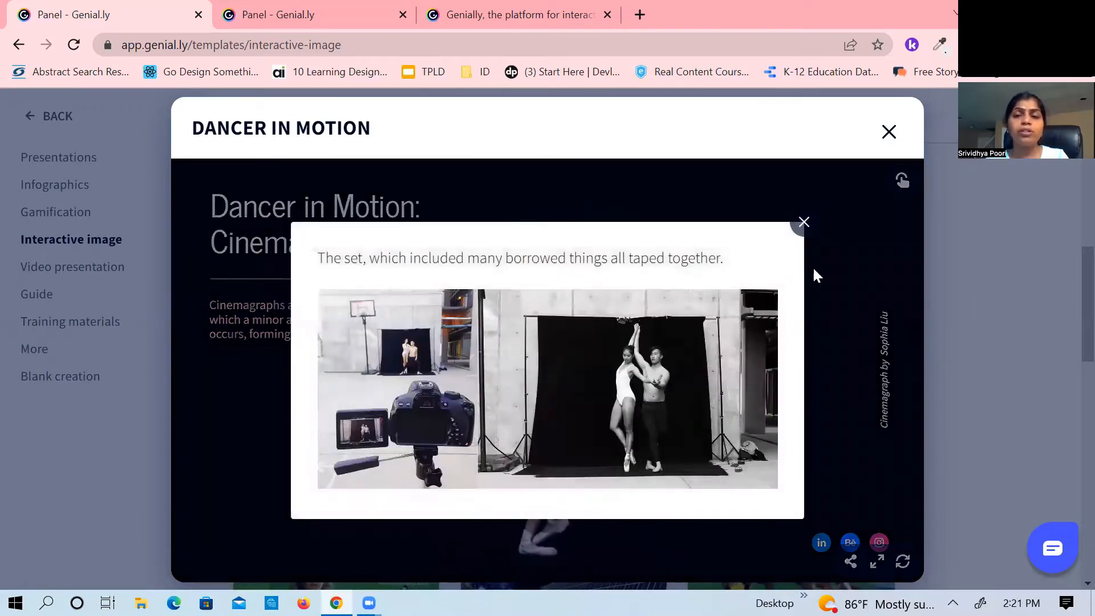
click(804, 224)
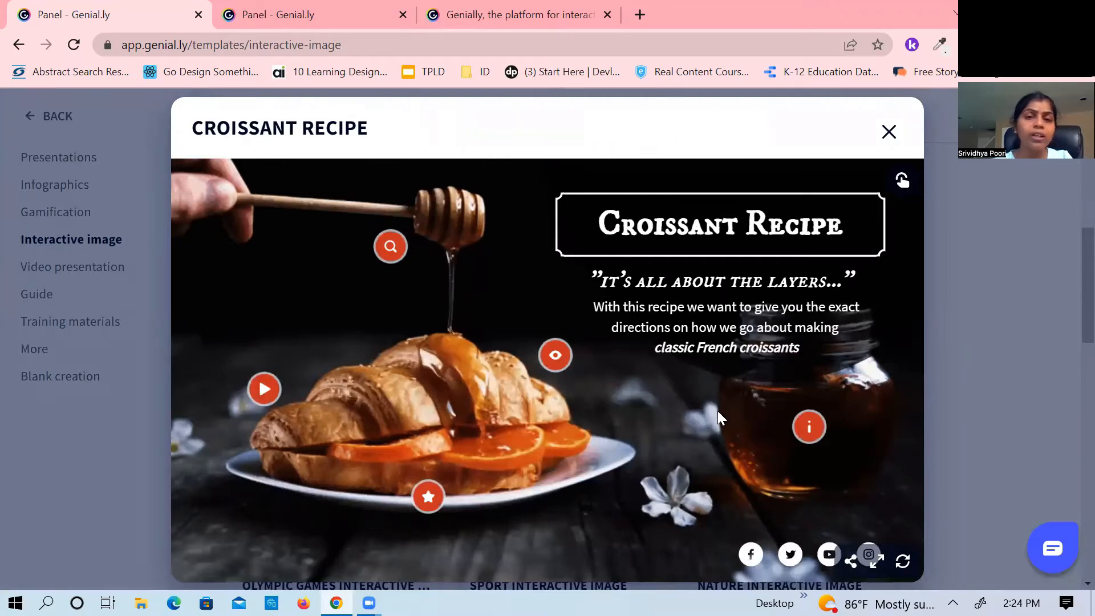
Step: Open the Croissant Recipe template in the editor and inspect the interactivity options of the info hotspot on the honey jar
click(901, 563)
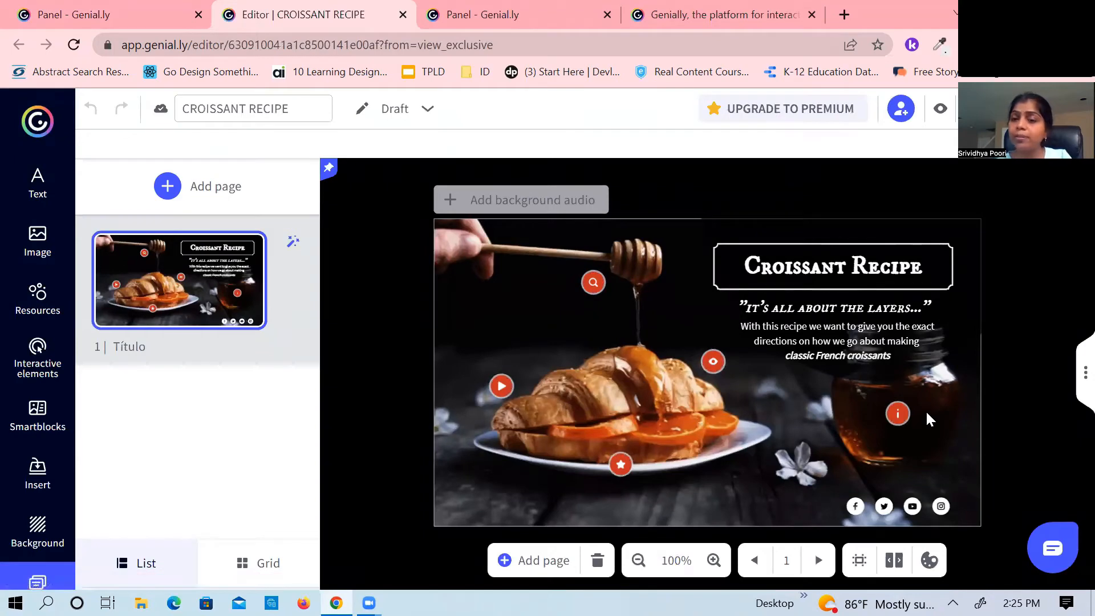
click(893, 416)
click(894, 416)
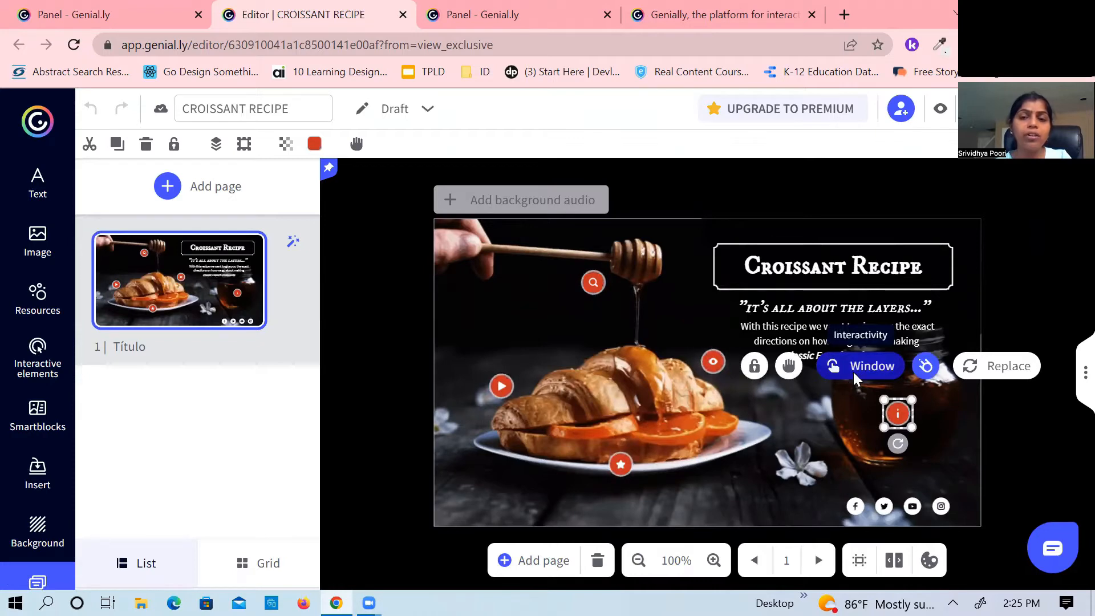
click(853, 371)
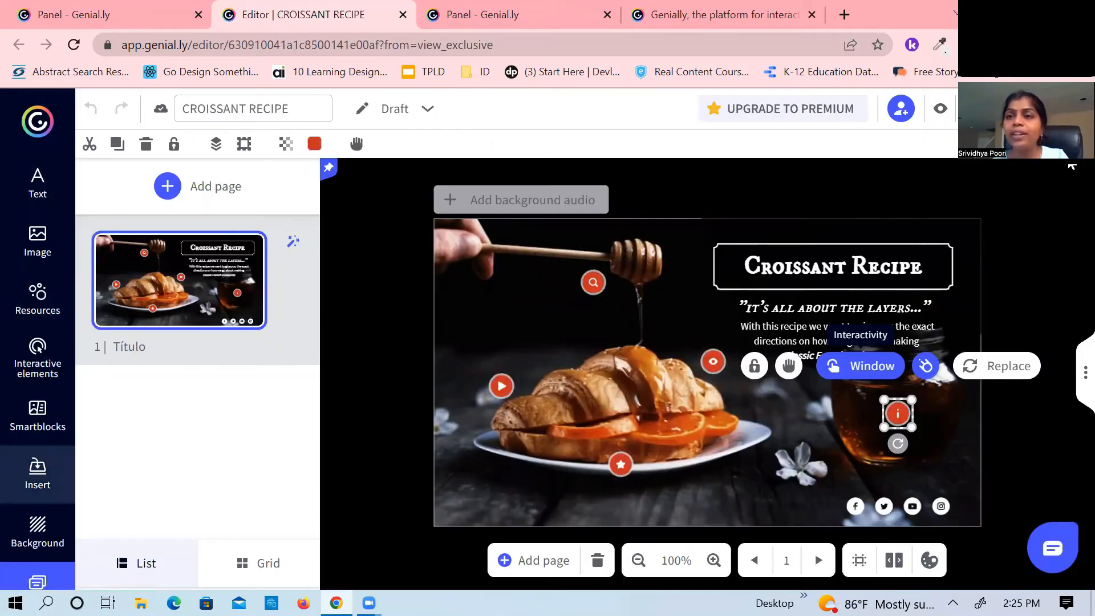
click(1071, 165)
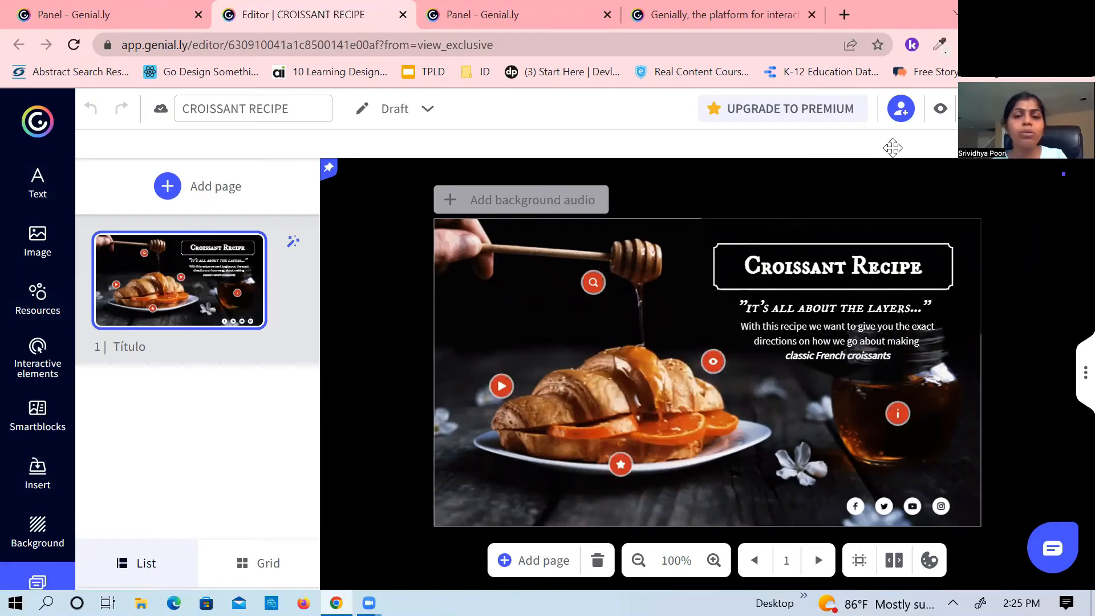
drag(1062, 173, 260, 212)
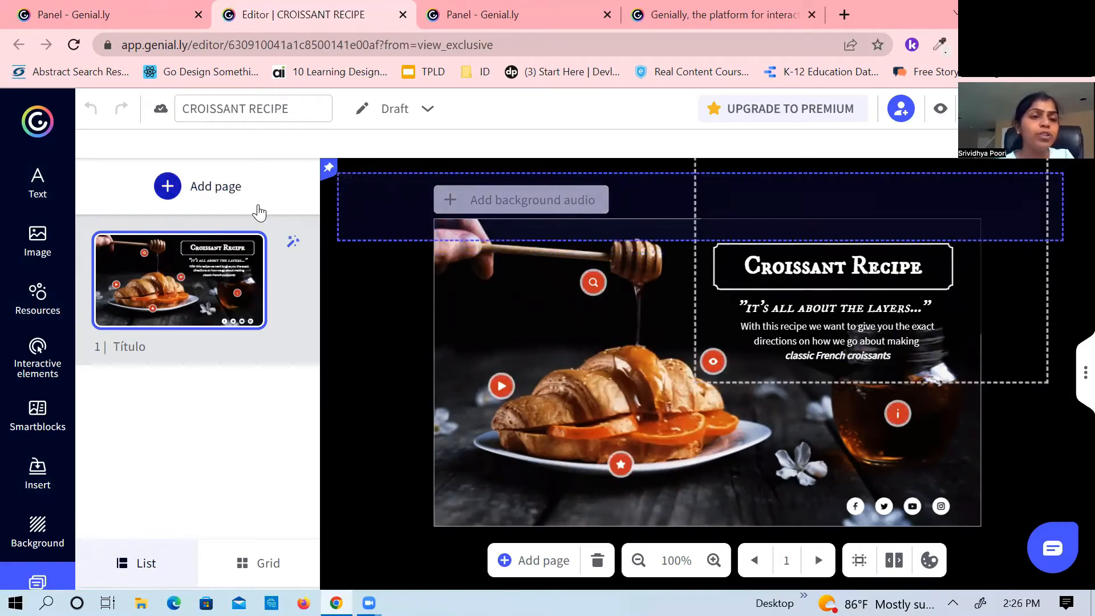
Step: Browse the text styles and add a "You can write a title here" text block to the page
click(33, 187)
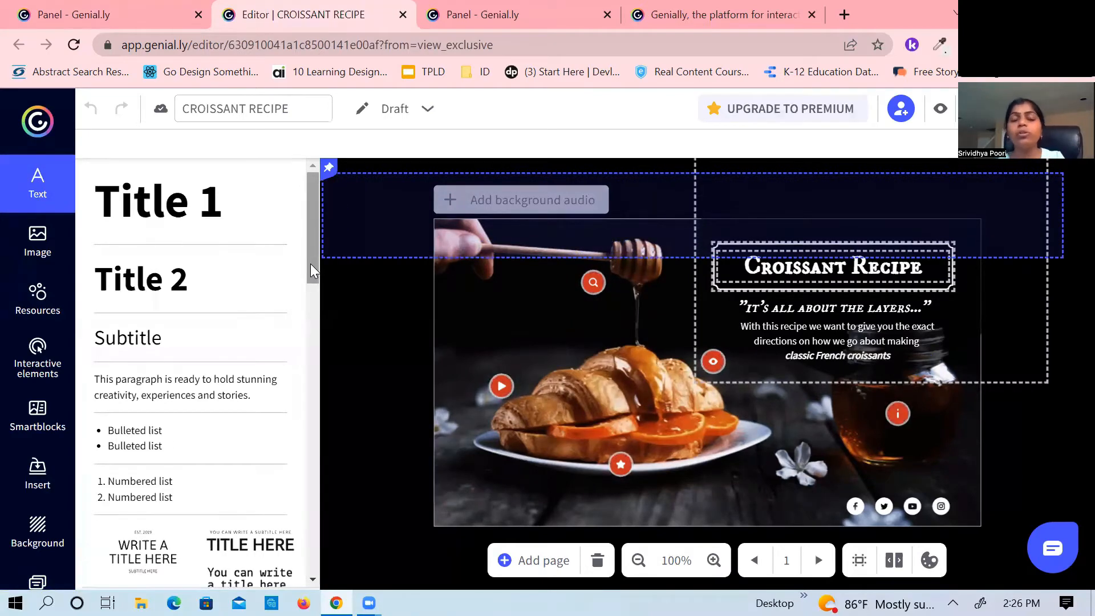
drag(312, 271, 322, 394)
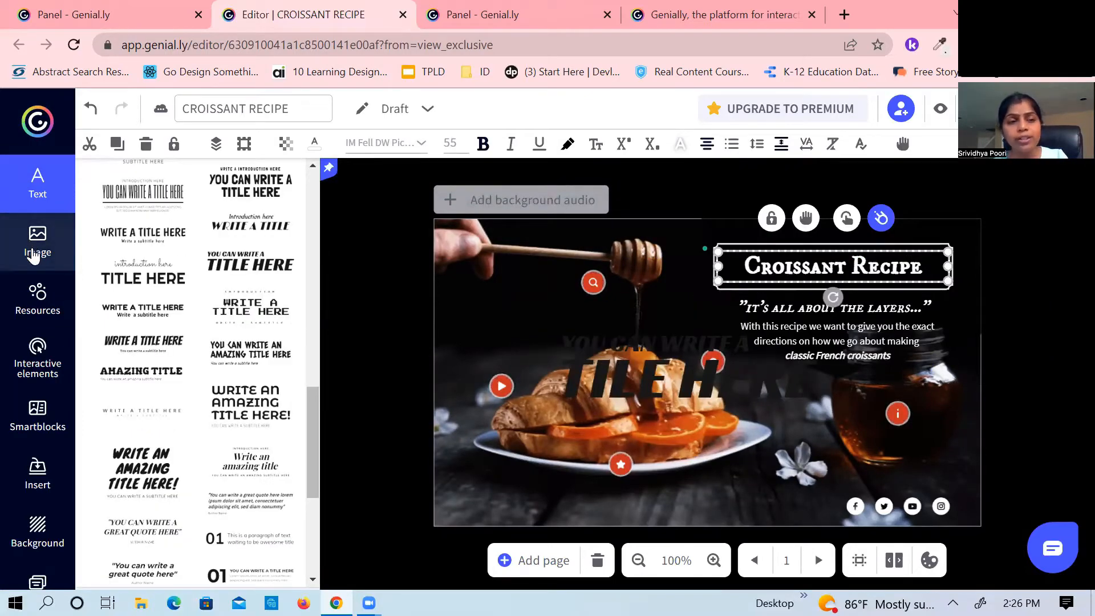
Step: Browse the image cutouts and the resource library's icons, shapes, charts, arrows, illustrations, scenes and maps
click(33, 255)
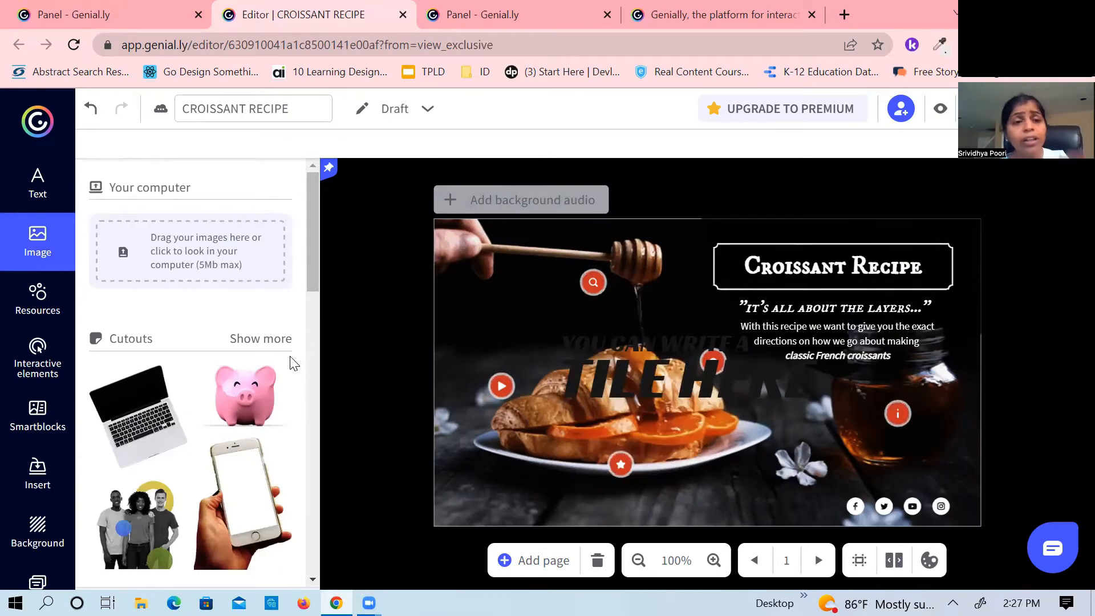
click(126, 342)
scroll(126, 365, down, 5)
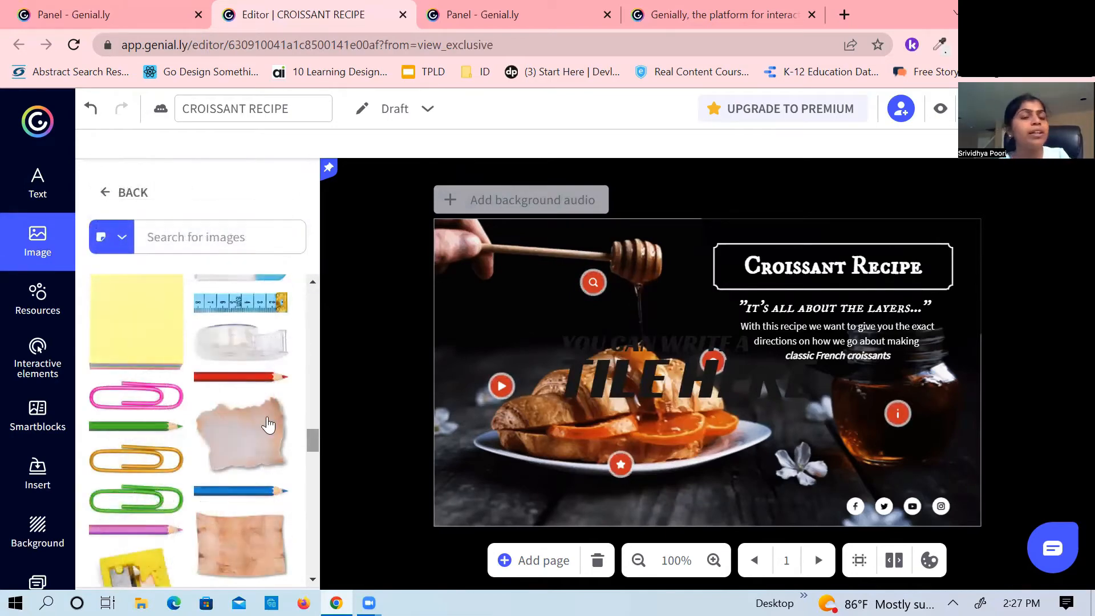
click(39, 311)
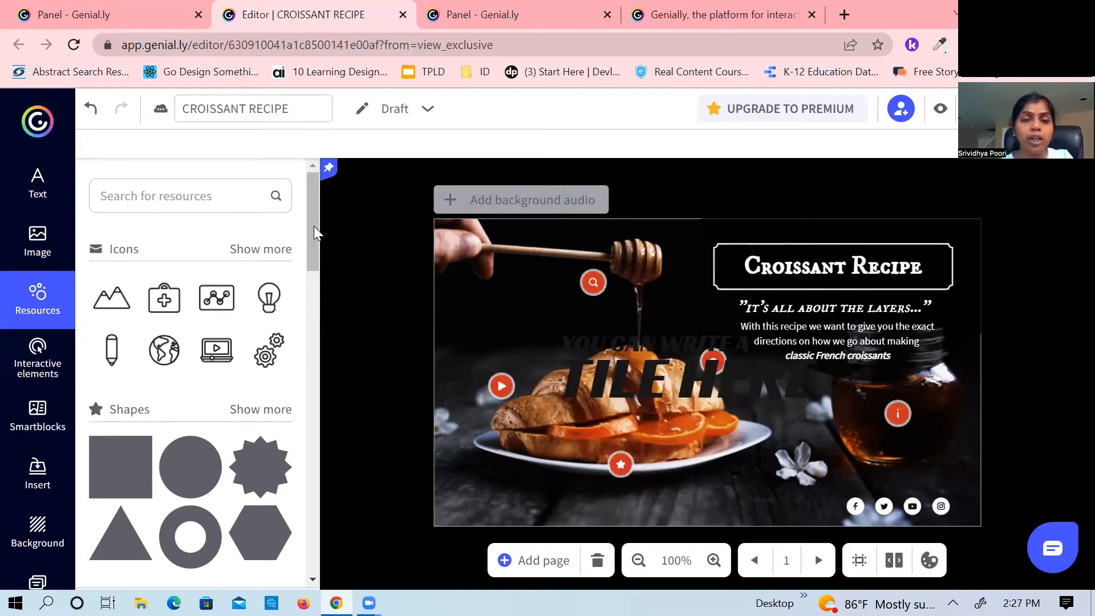
drag(317, 247, 314, 342)
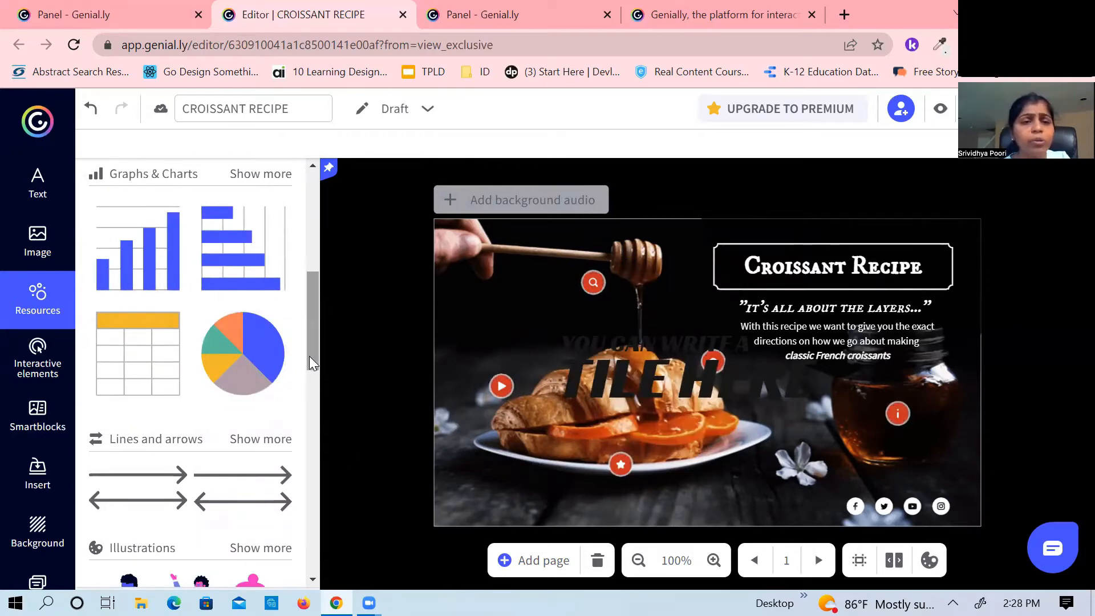
drag(309, 356, 311, 405)
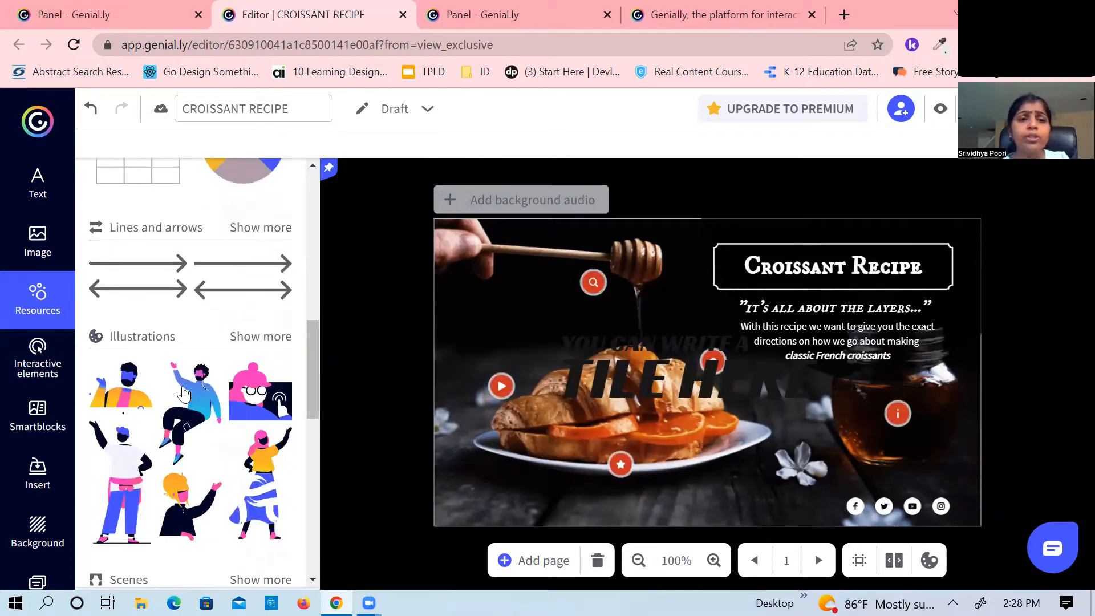
drag(309, 406, 317, 488)
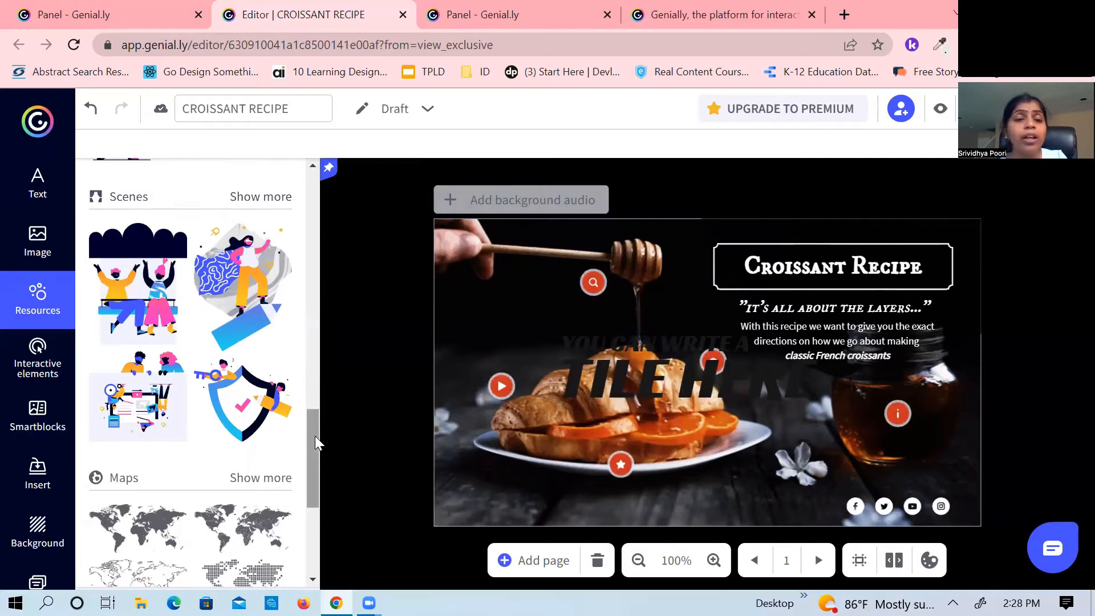
drag(315, 440, 309, 211)
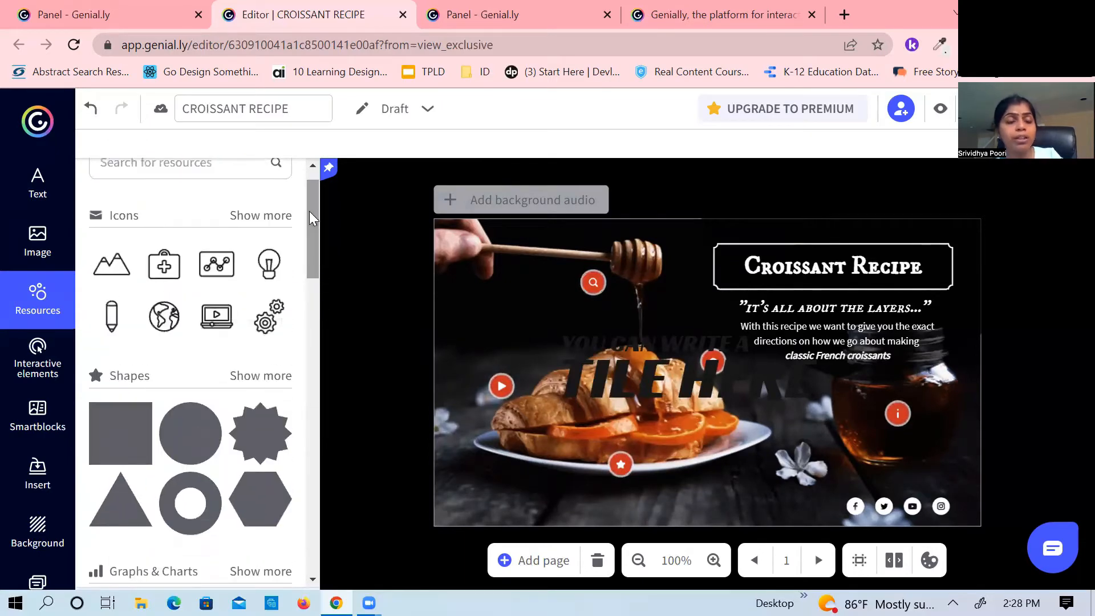
Step: Add a home button from the interactive elements, enlarged and placed in the upper-left area of the croissant image
click(32, 368)
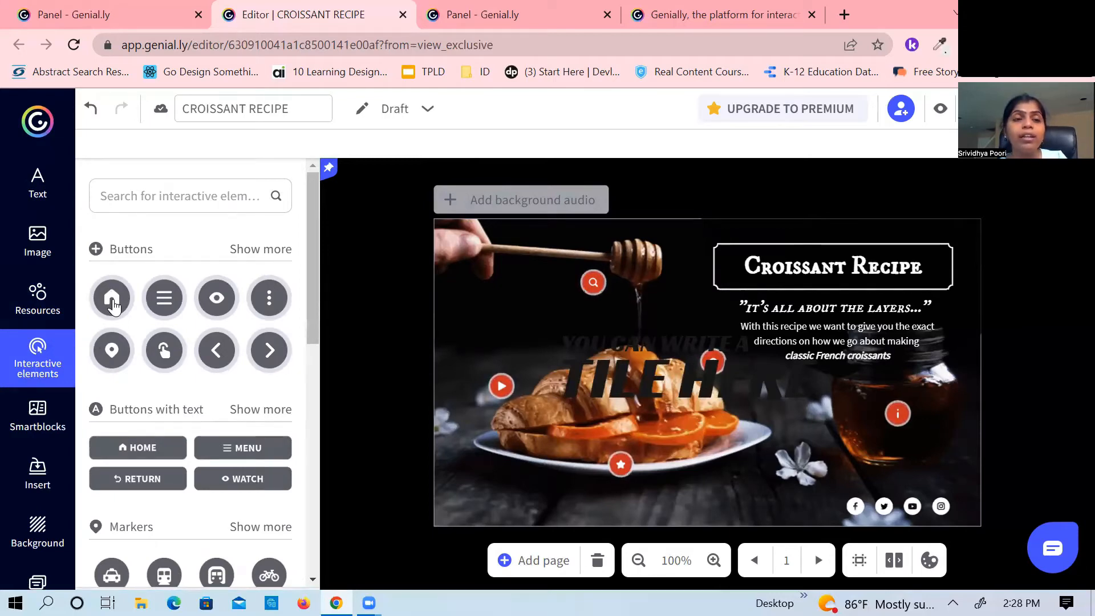
click(113, 301)
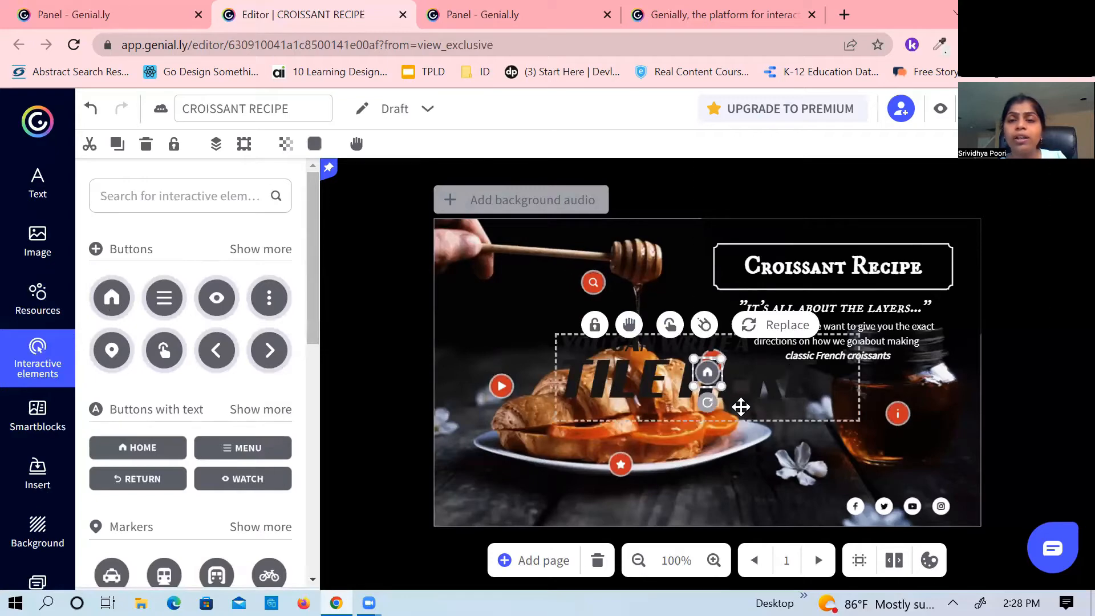
drag(710, 376, 556, 341)
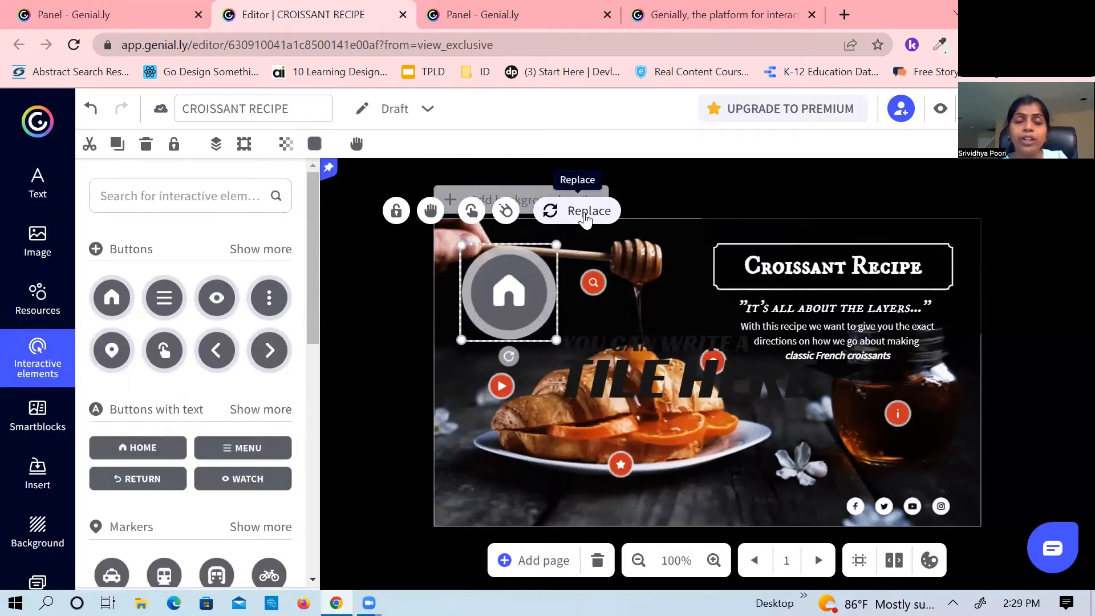
Step: Review the home button's entrance animation effects, add a three-dot button to the page and browse the other interactive elements
click(505, 212)
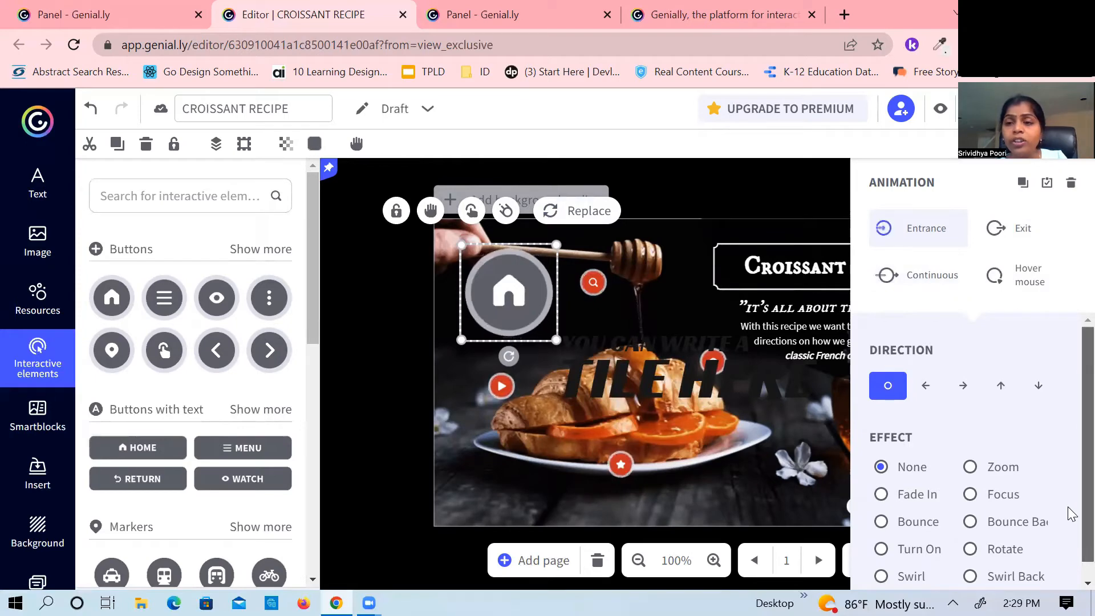
scroll(1071, 508, down, 1)
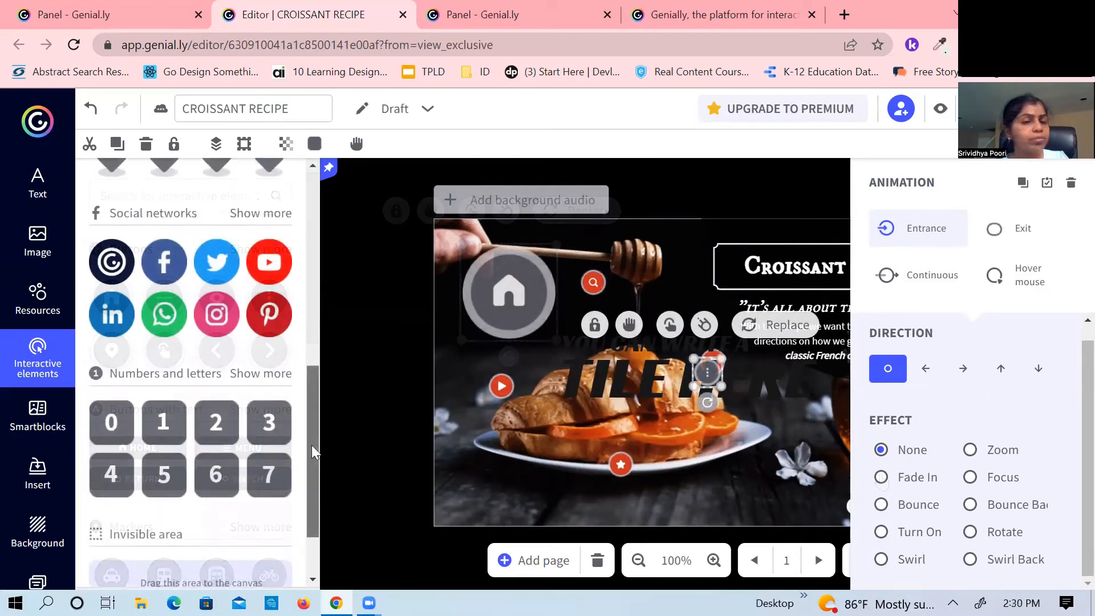
drag(312, 444, 311, 418)
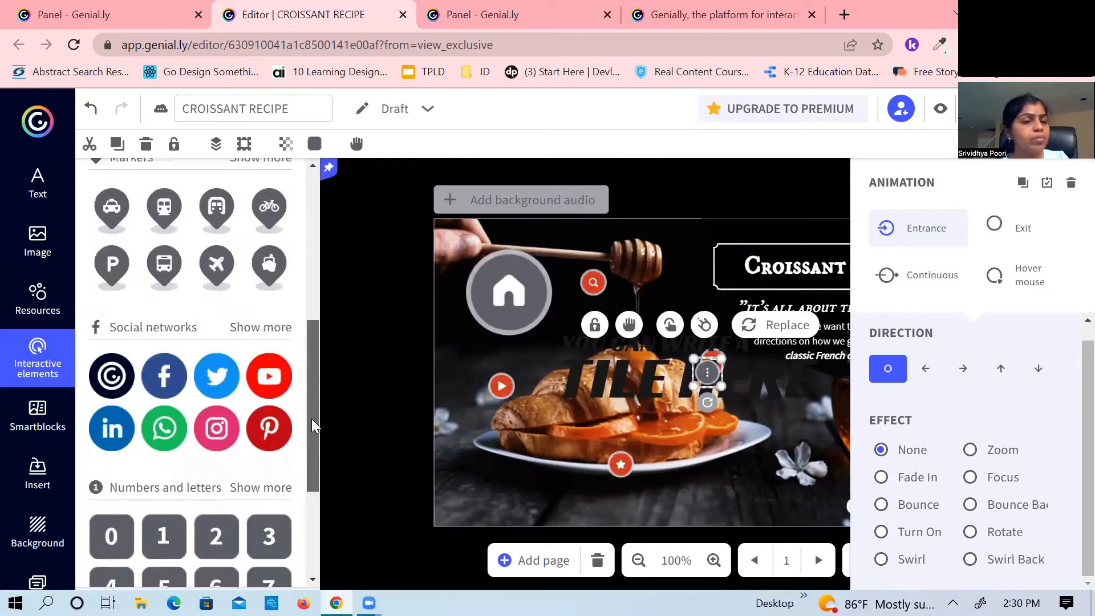
Step: Add a blank second page and place the blue smartblock with the line graph and two progress bars on it
click(34, 428)
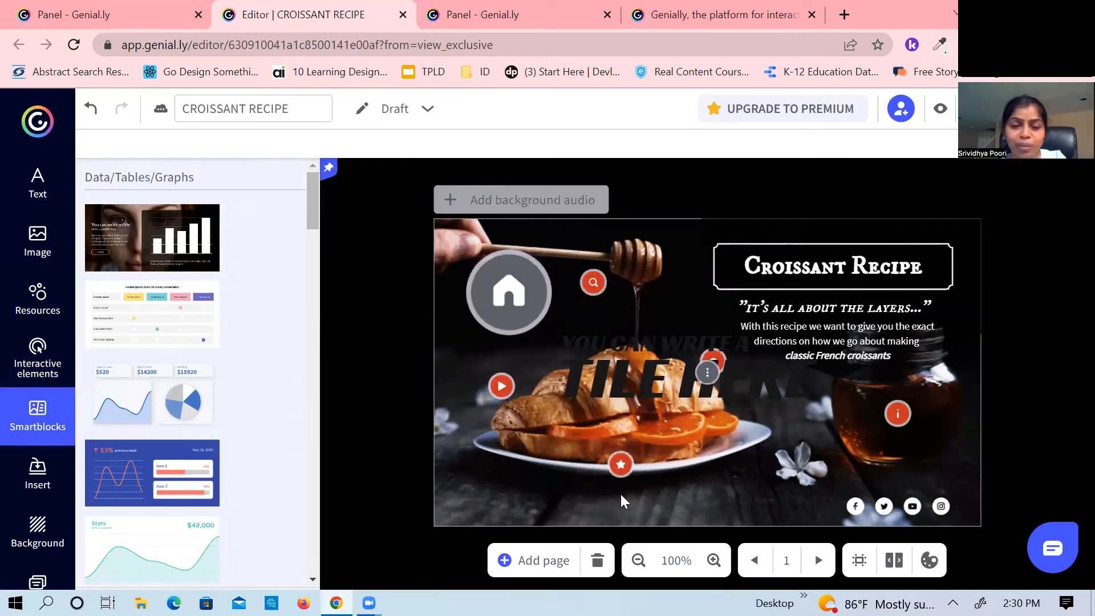
click(504, 560)
click(411, 251)
click(875, 572)
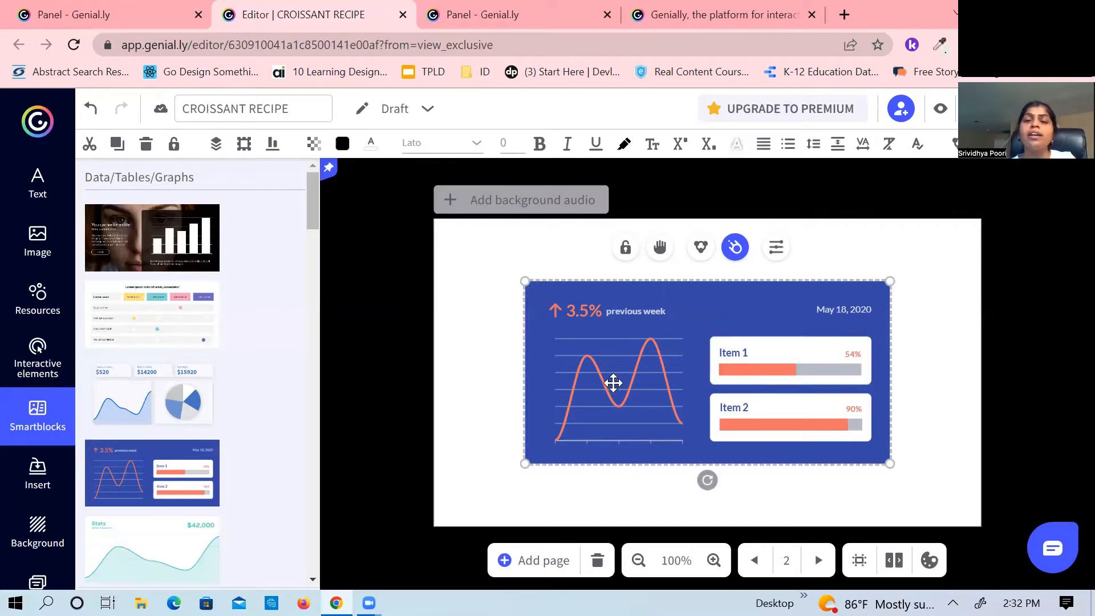
click(659, 250)
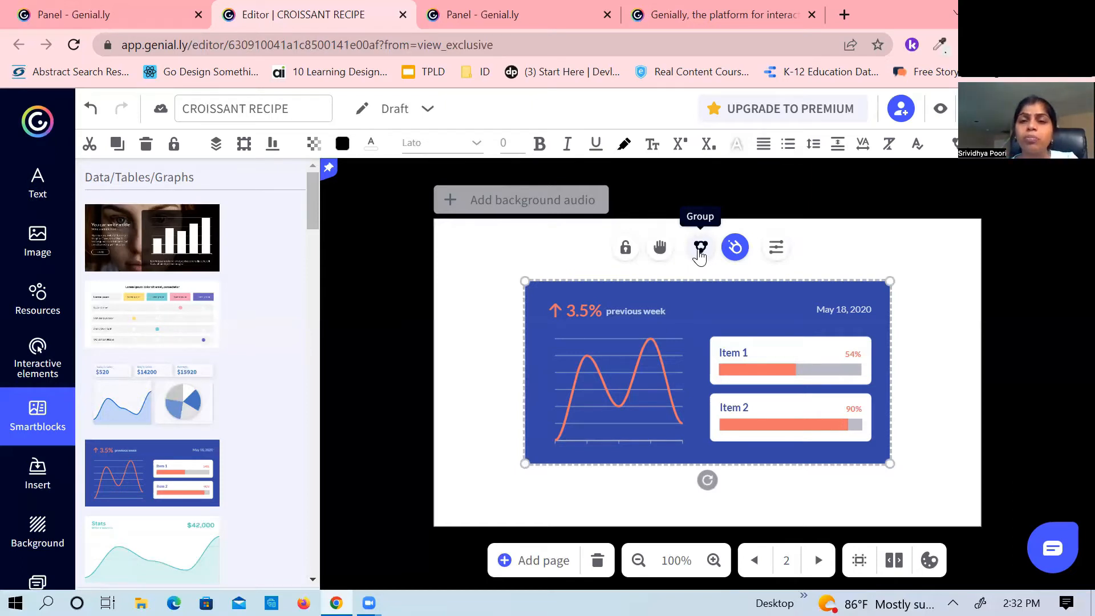
Step: Lock the smartblock on page 2, reselect its blue background and unlock that background
click(625, 251)
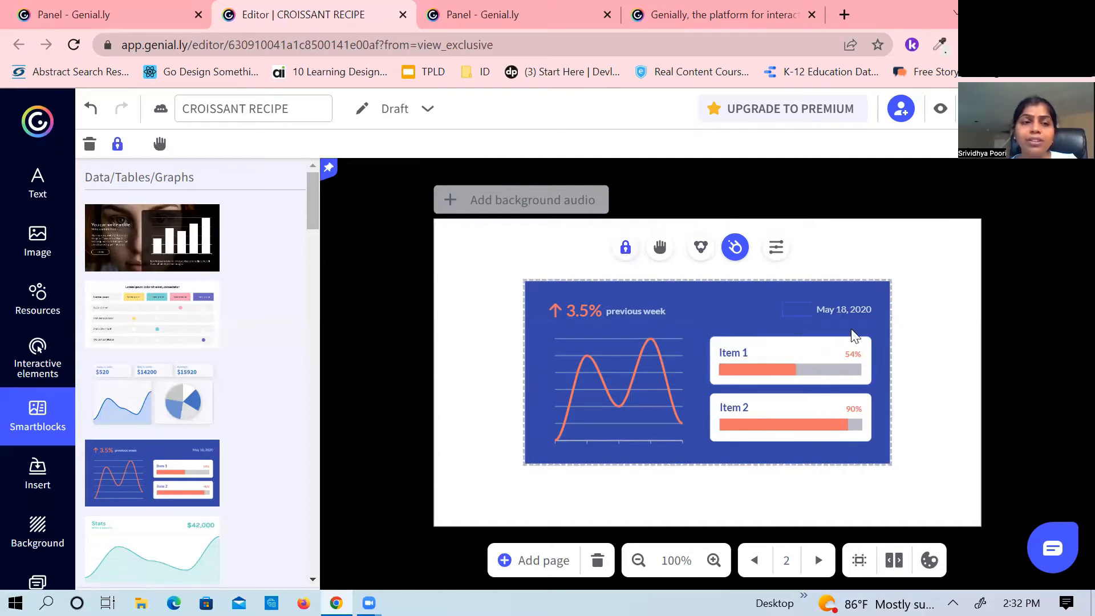
click(646, 308)
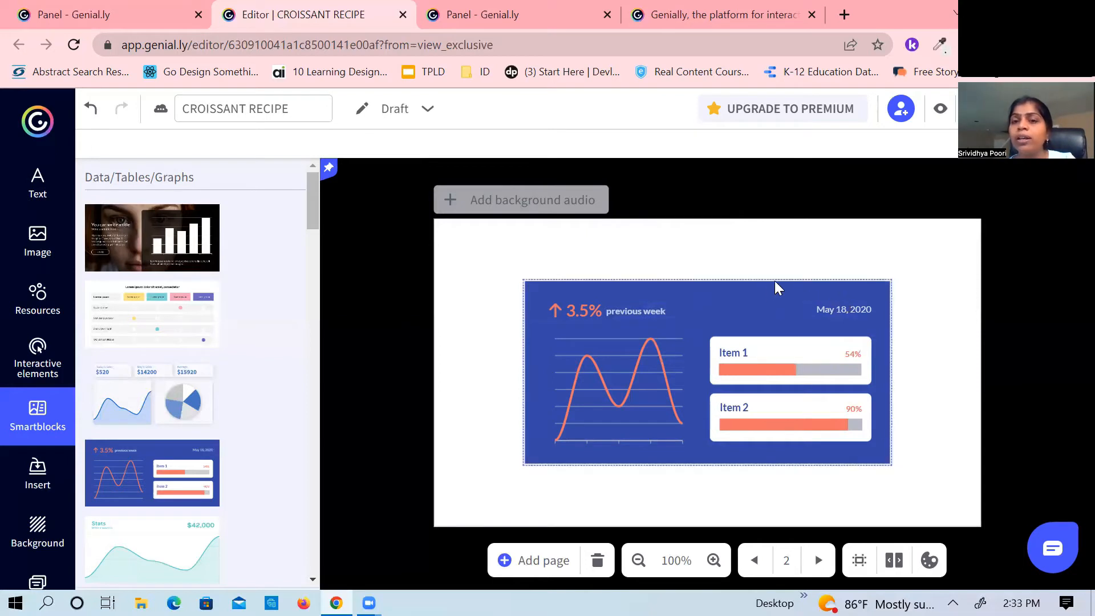
click(615, 287)
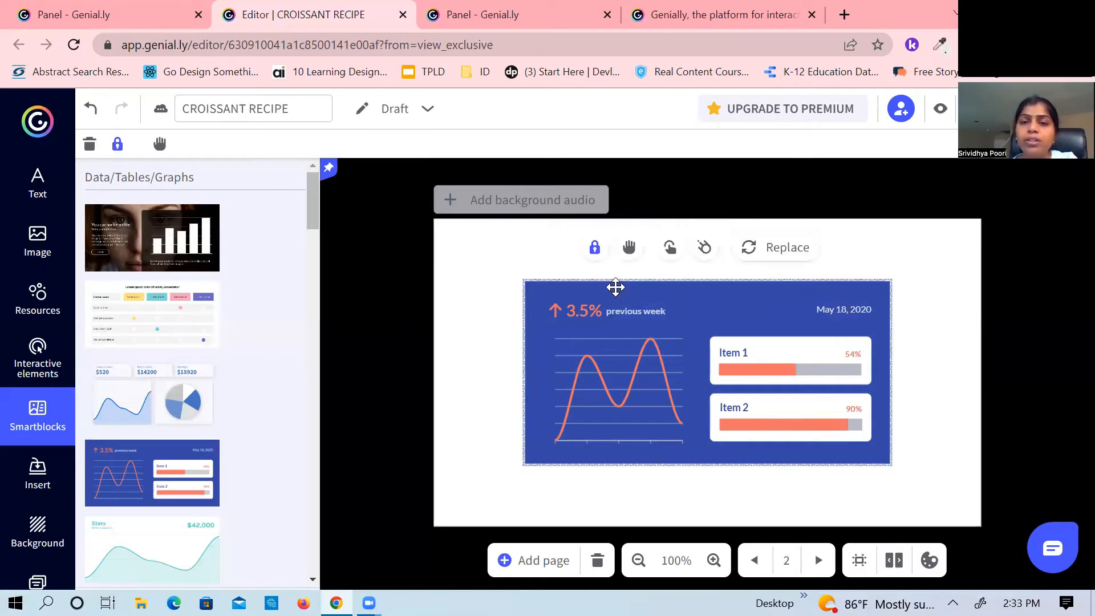
click(595, 247)
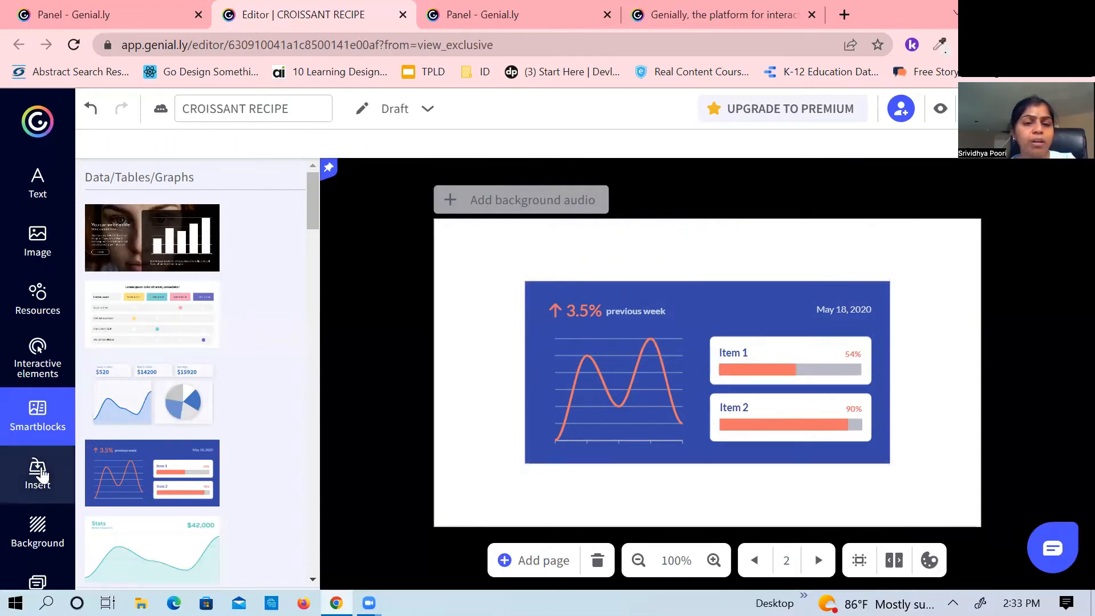
Step: Review the audio insert options for upload, recording and link, and open the page background options
click(40, 475)
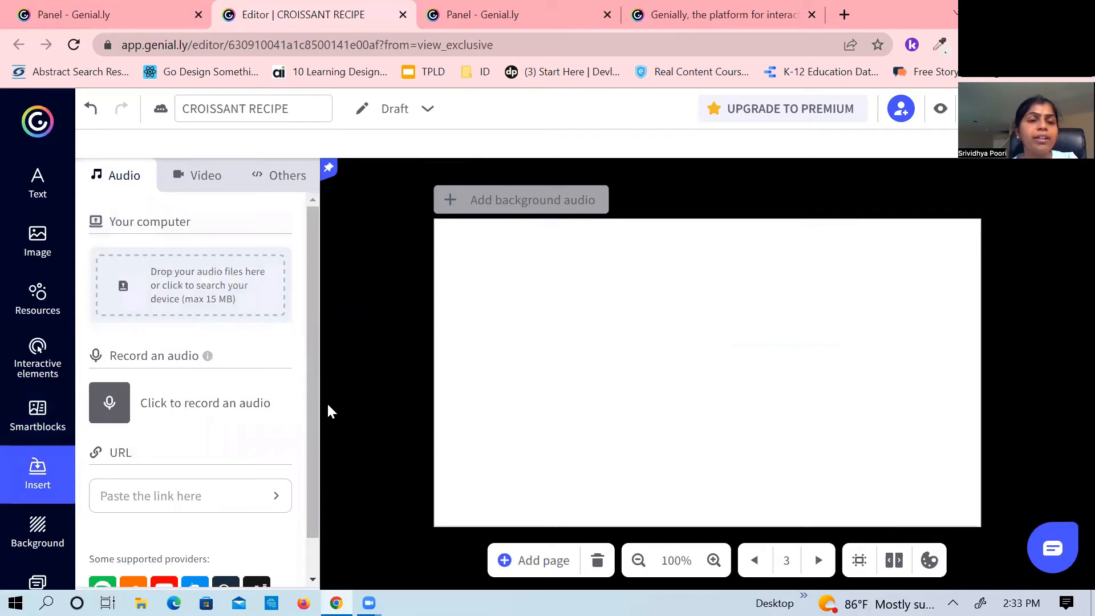
mouse_move(207, 316)
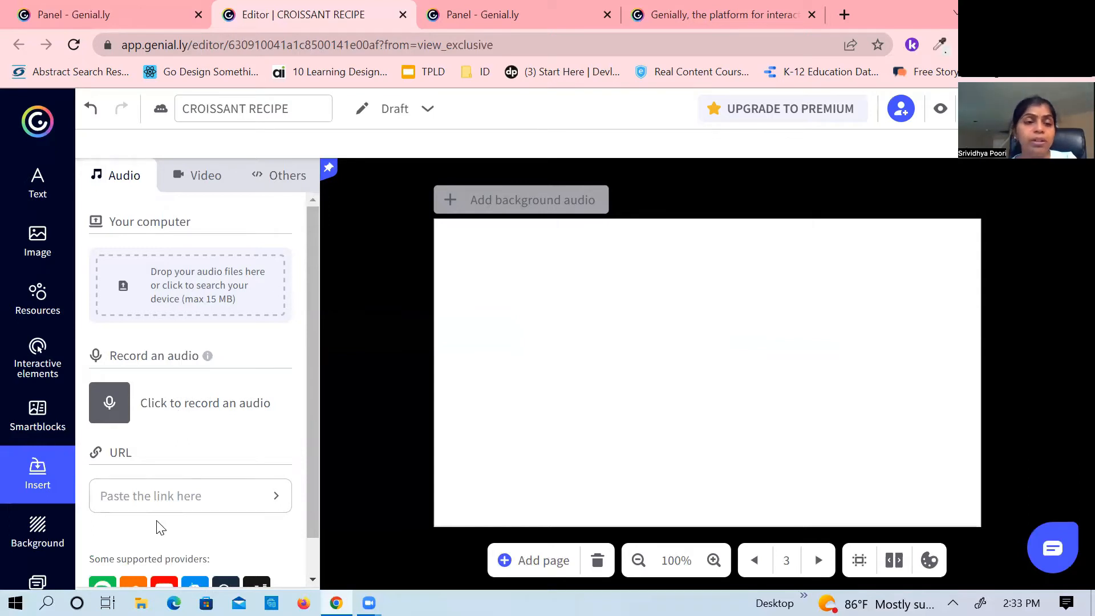
click(153, 502)
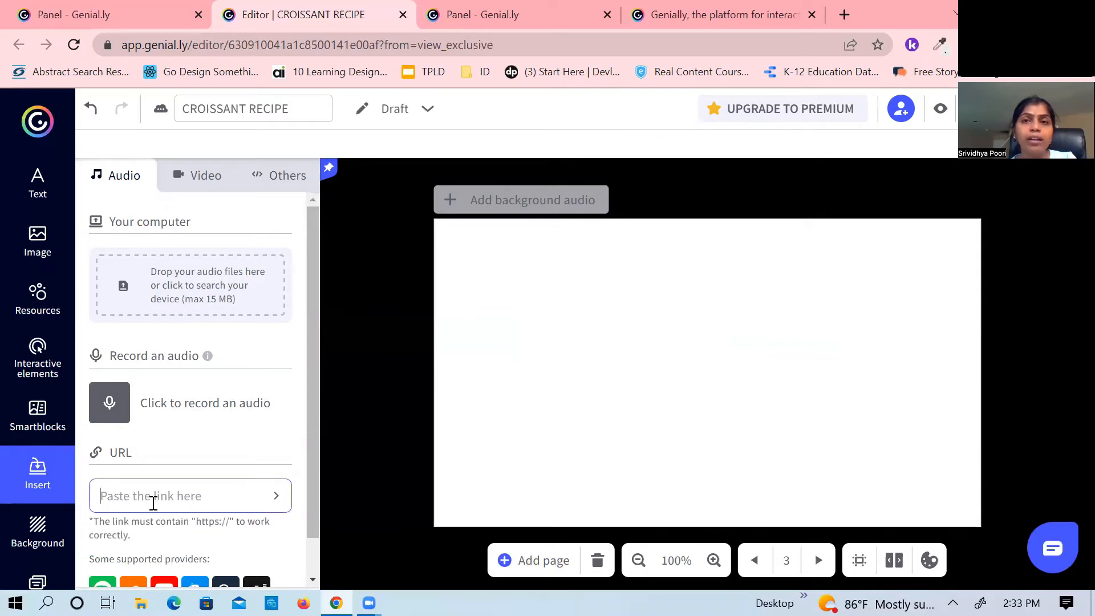
click(30, 535)
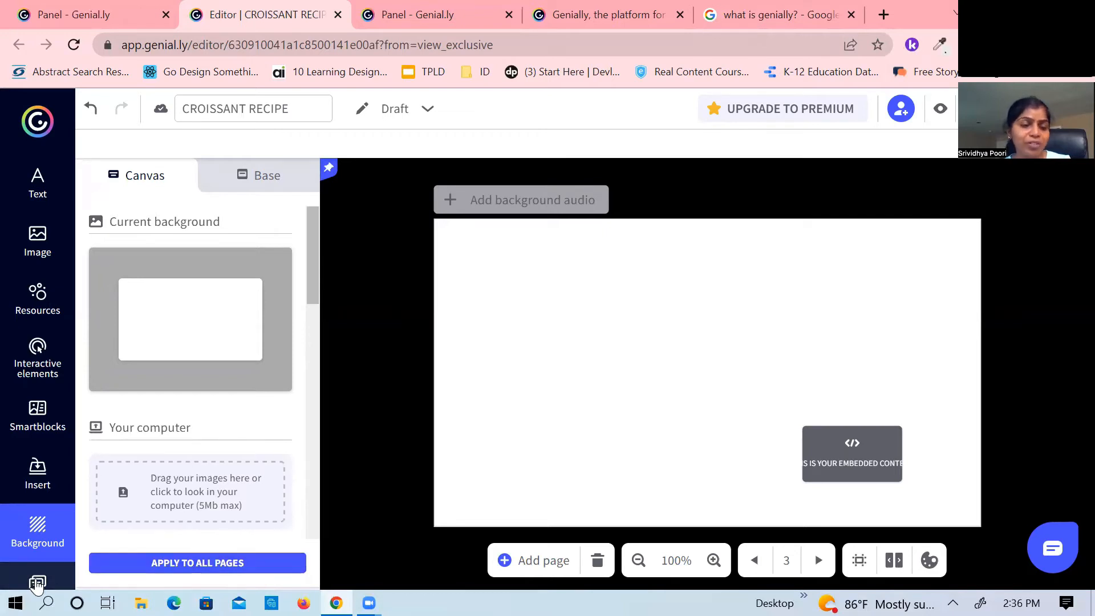
Step: Review page 3's transition styles and its password and hide options in the page list
click(36, 583)
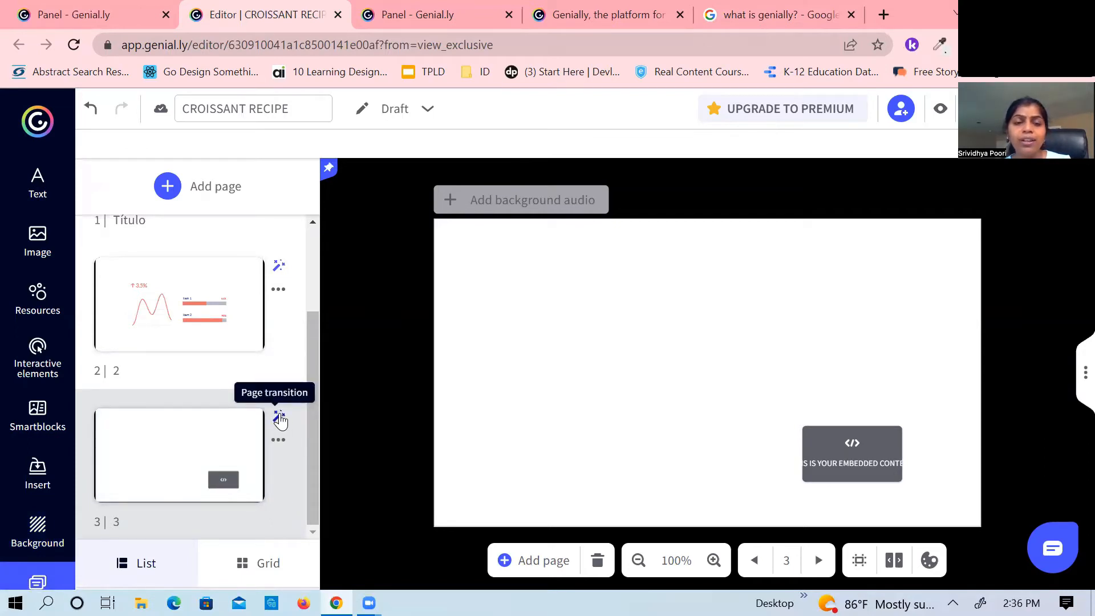
click(279, 419)
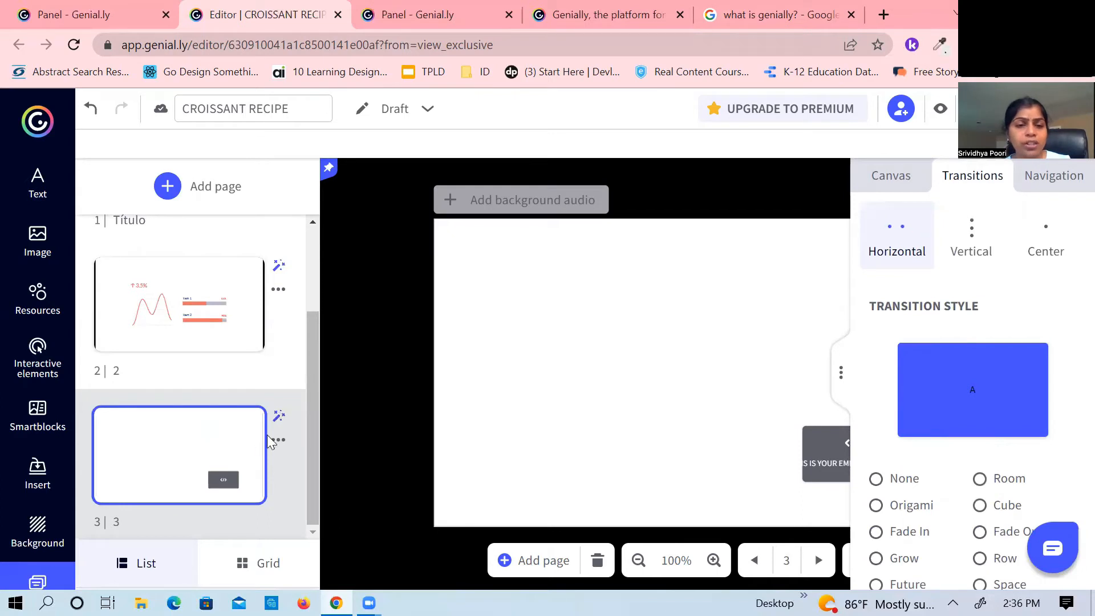
click(278, 441)
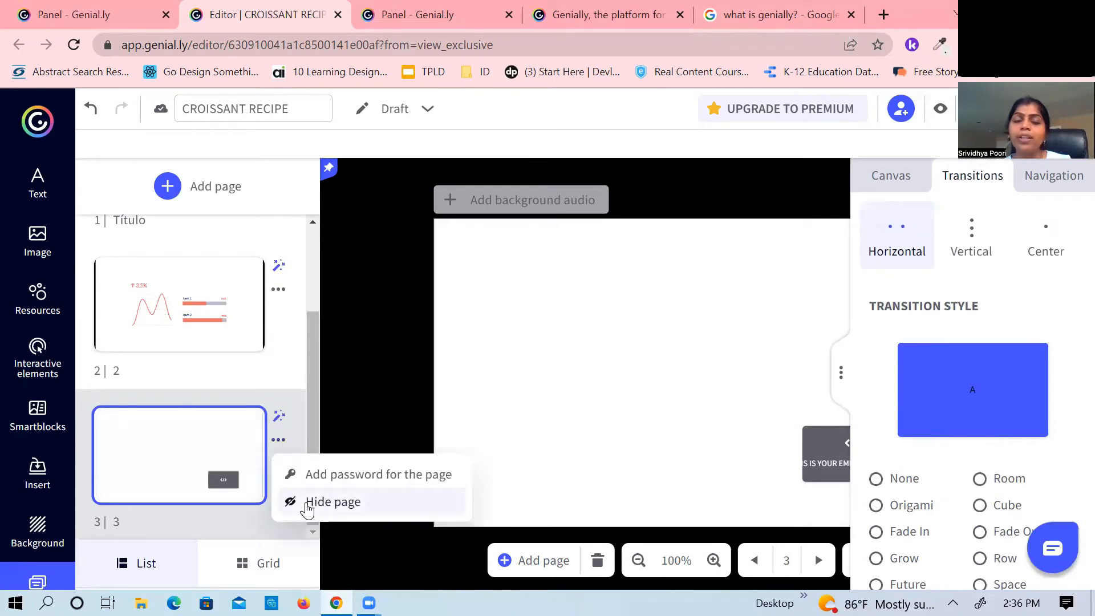
click(297, 411)
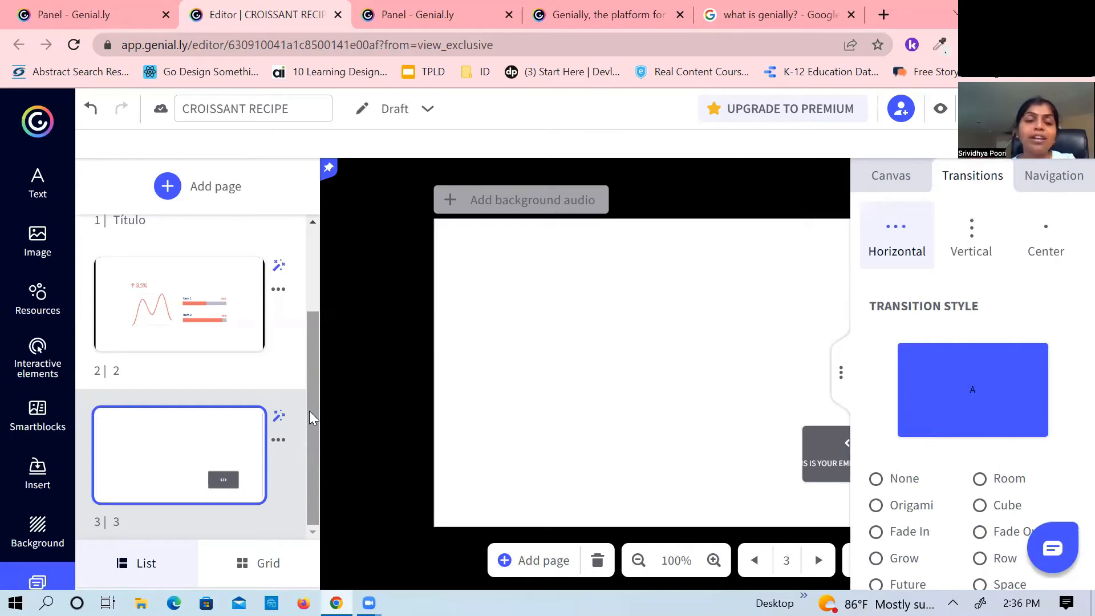
drag(312, 433, 320, 317)
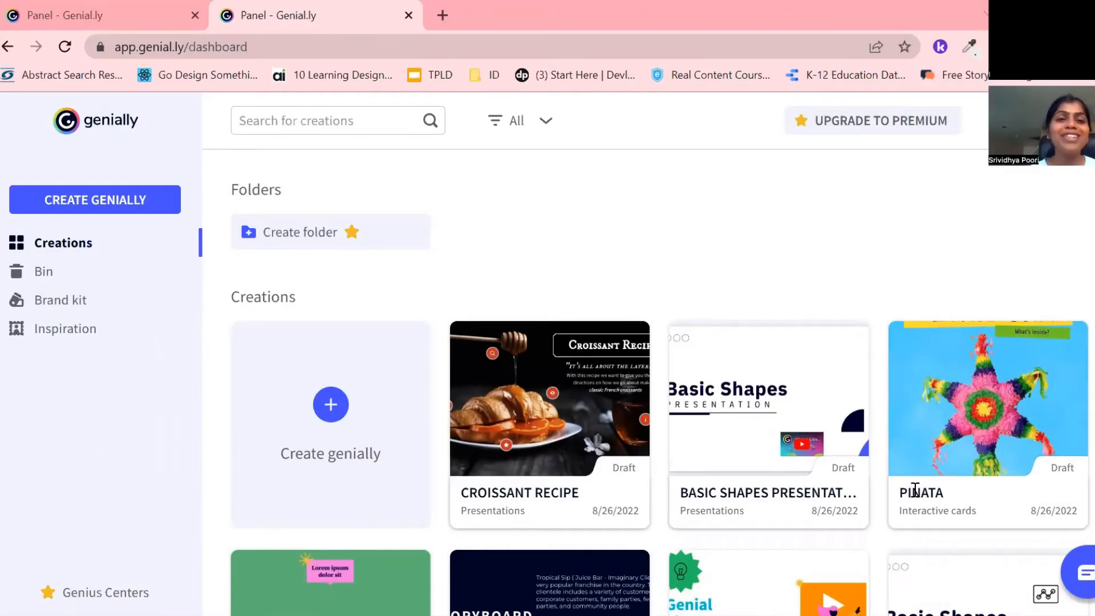
Step: Go from the creations dashboard to the Gamification templates and open the Basic Digital Quiz template in the editor
mouse_move(758, 472)
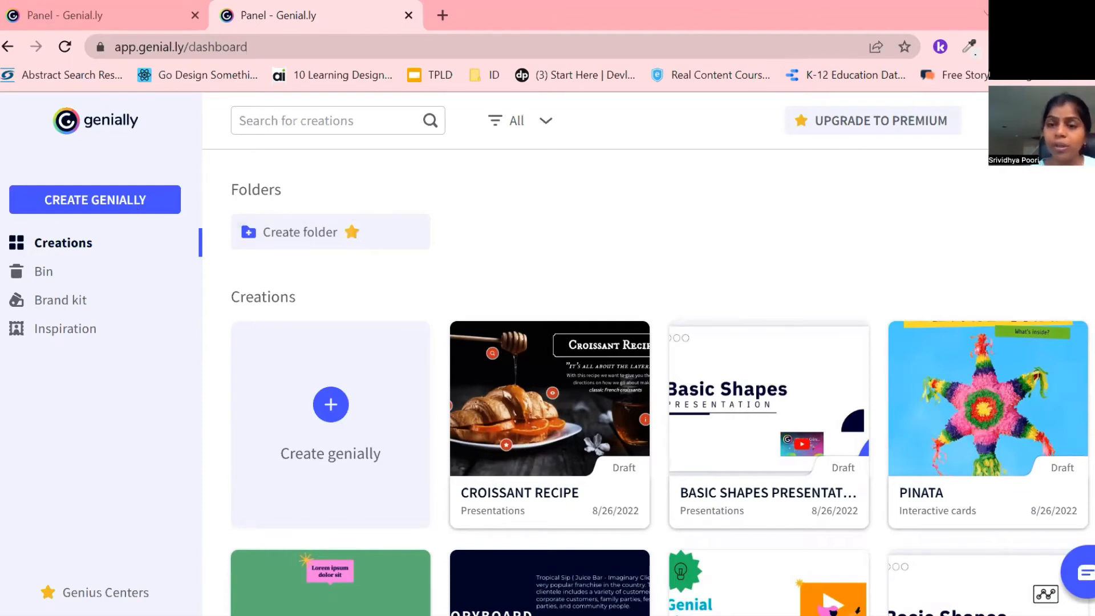
scroll(648, 381, down, 3)
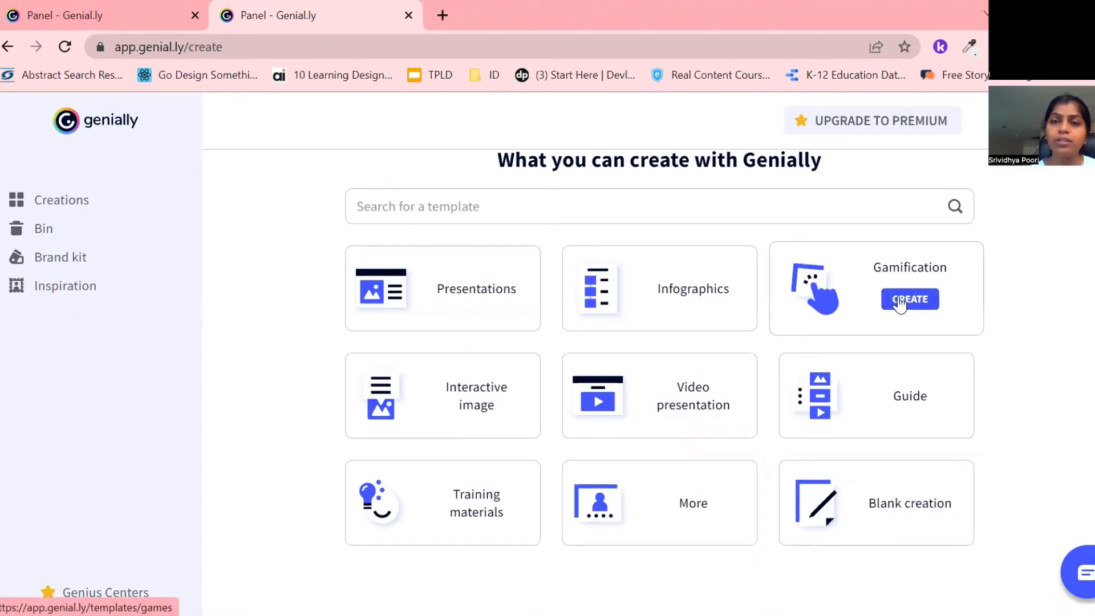
click(902, 307)
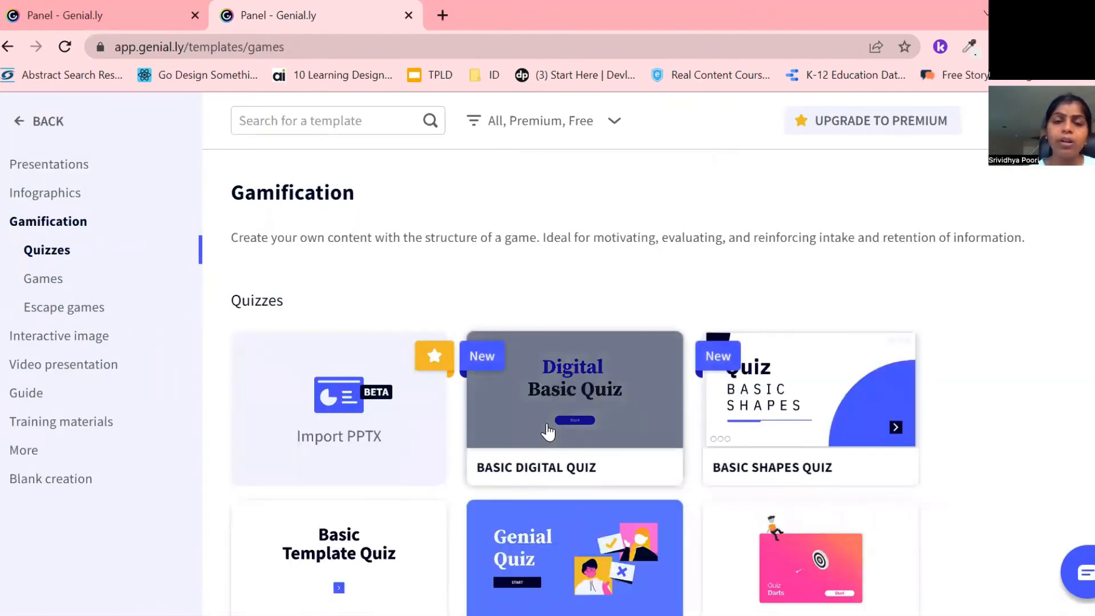
click(548, 432)
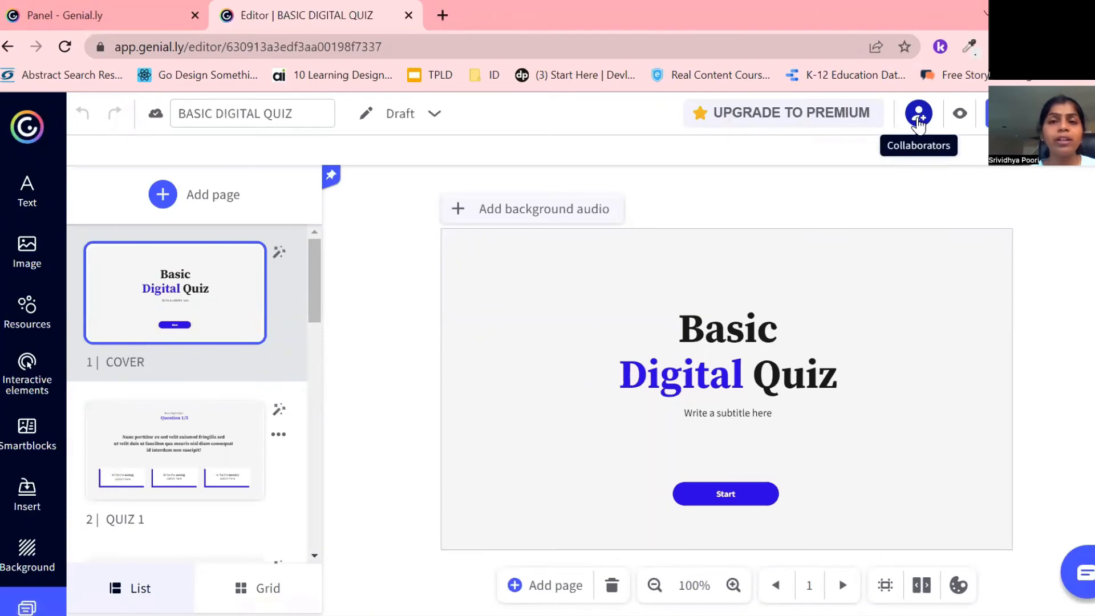
Step: Examine the quiz's collaborator settings and the editor's extra options, closing both without changes
click(918, 114)
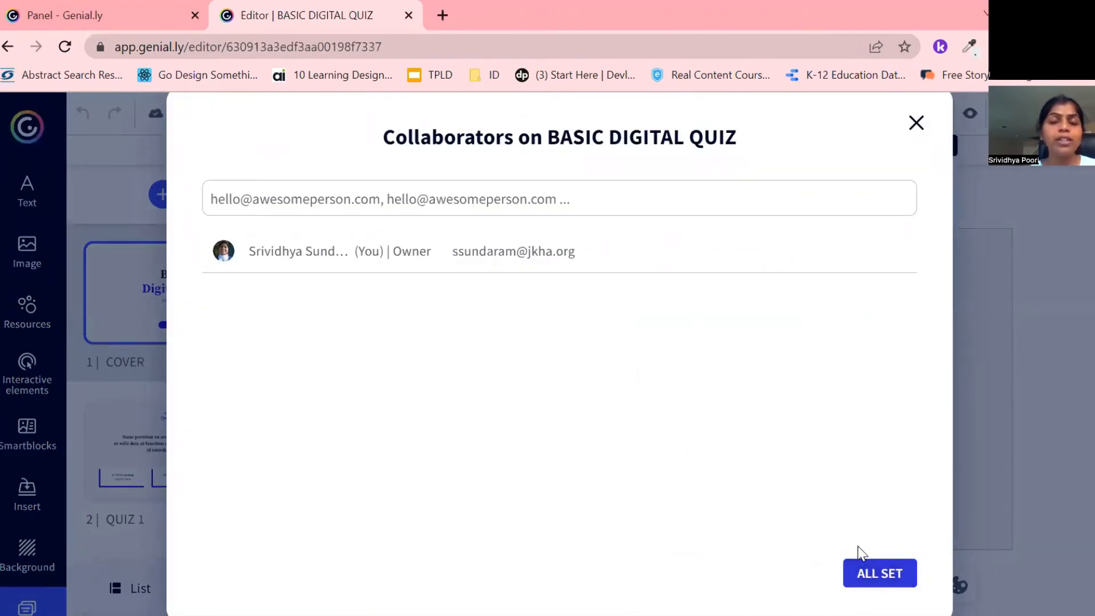
click(915, 123)
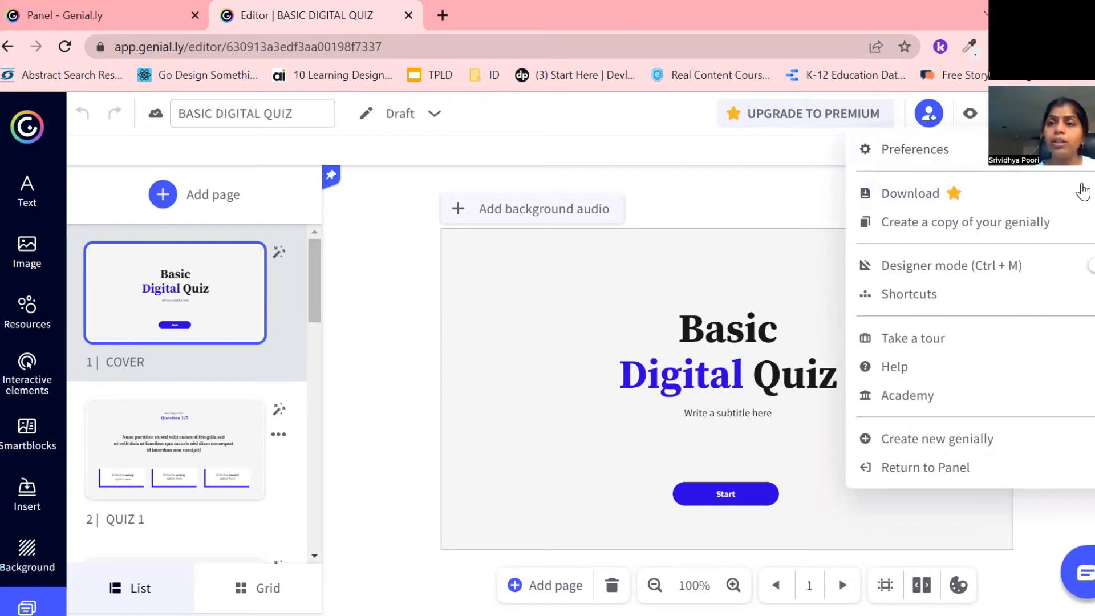
click(929, 113)
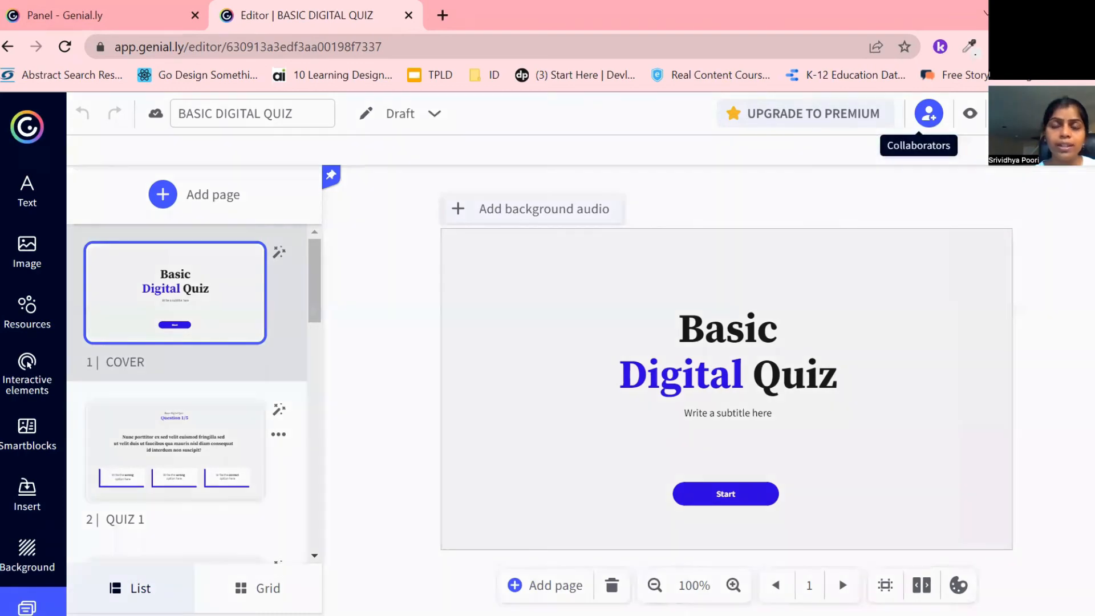
Step: Examine the quiz's publishing settings, including private visibility and password protection, and close them without publishing
click(928, 113)
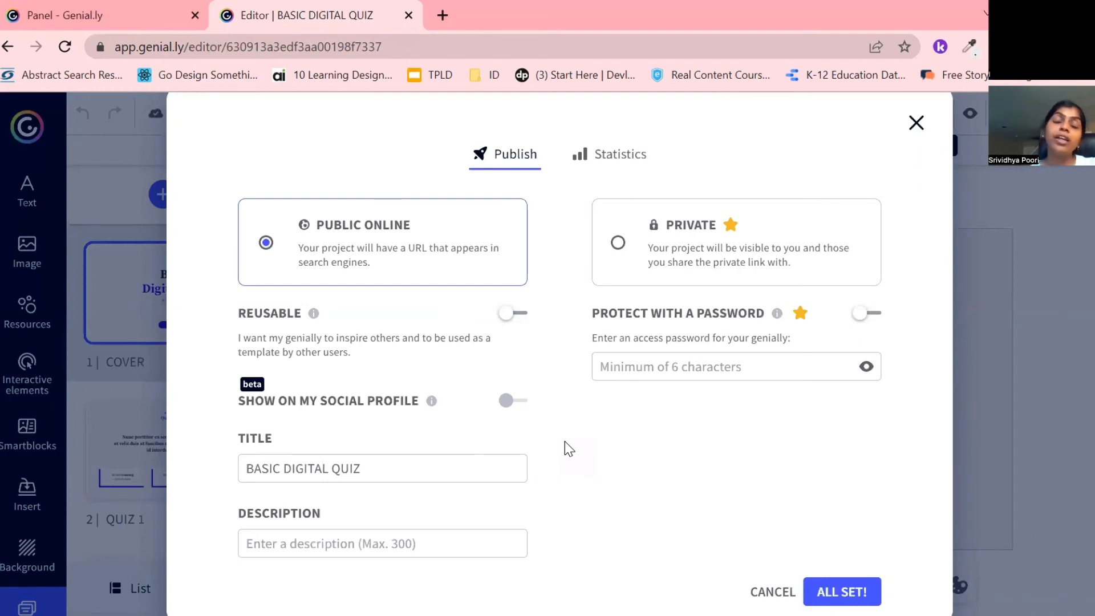
mouse_move(655, 225)
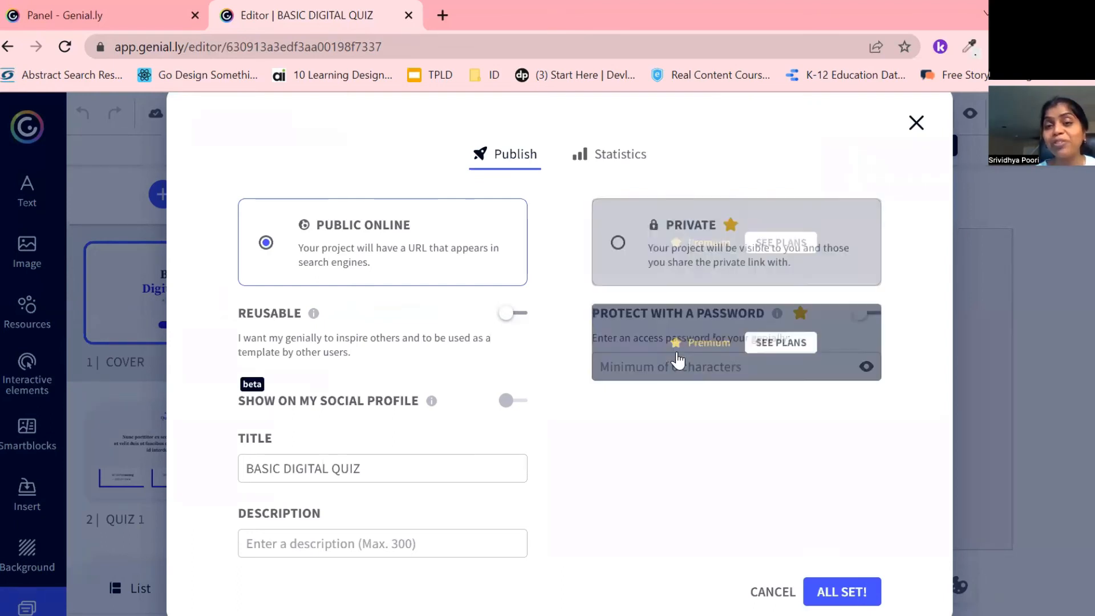
mouse_move(684, 375)
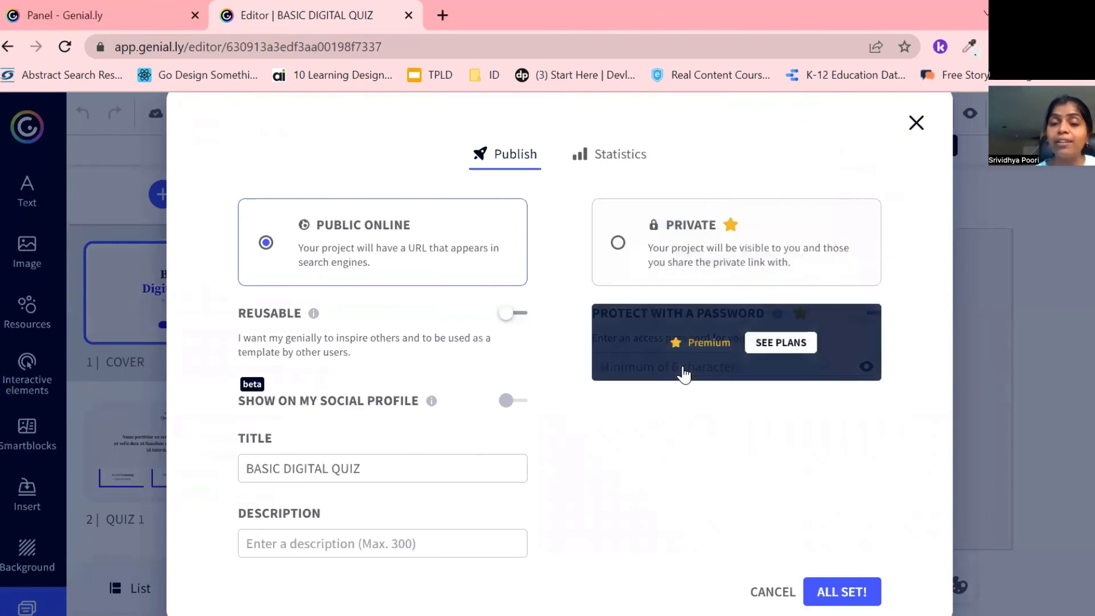
click(916, 123)
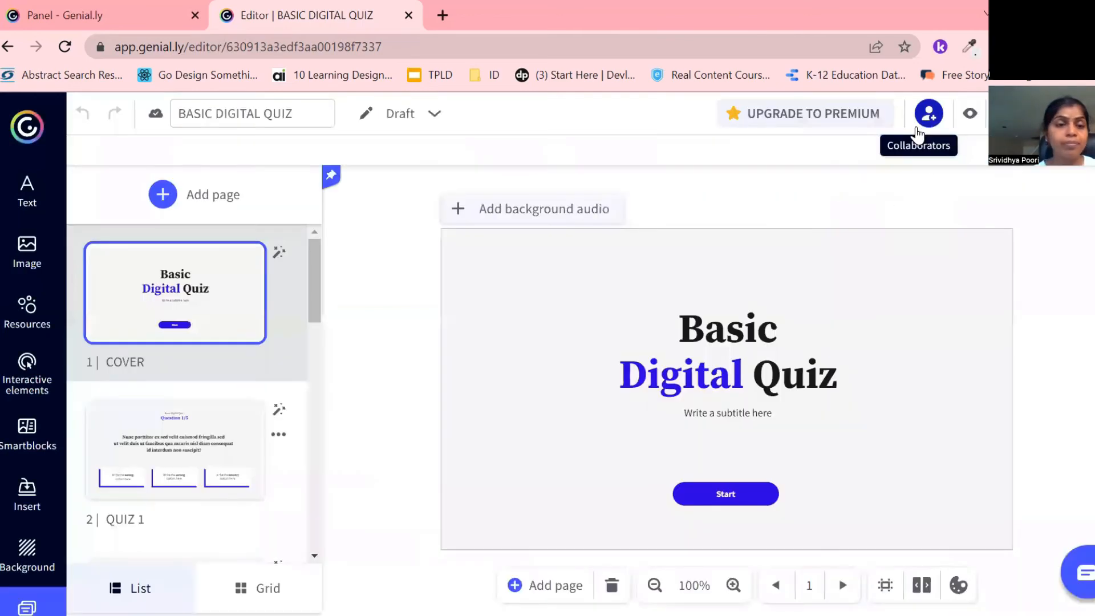
Step: Leave the quiz editor, return to the creation page and open the More template category
click(12, 57)
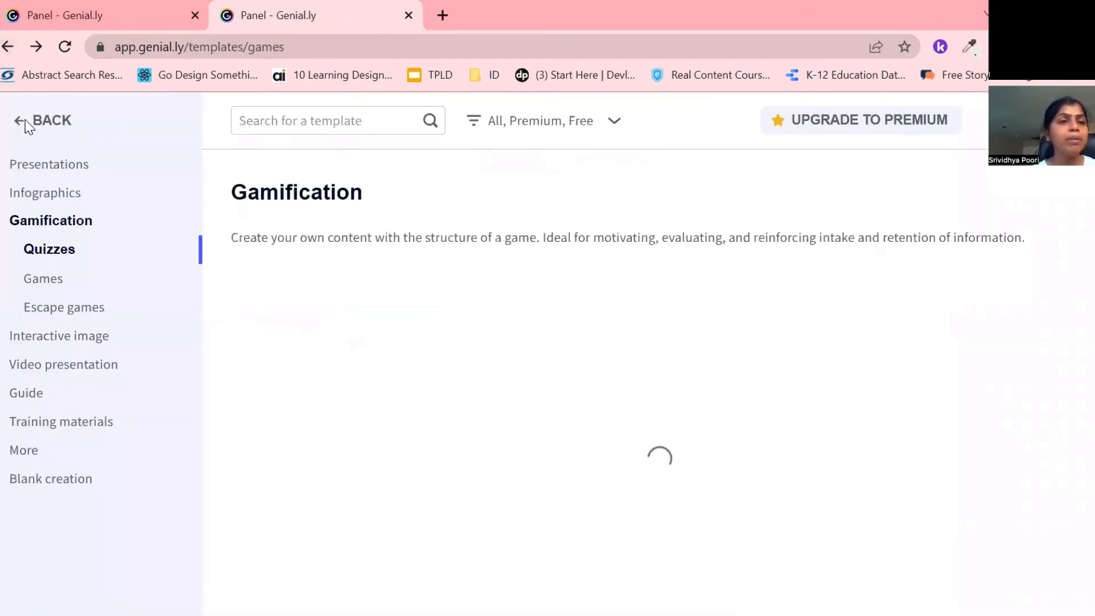
click(26, 126)
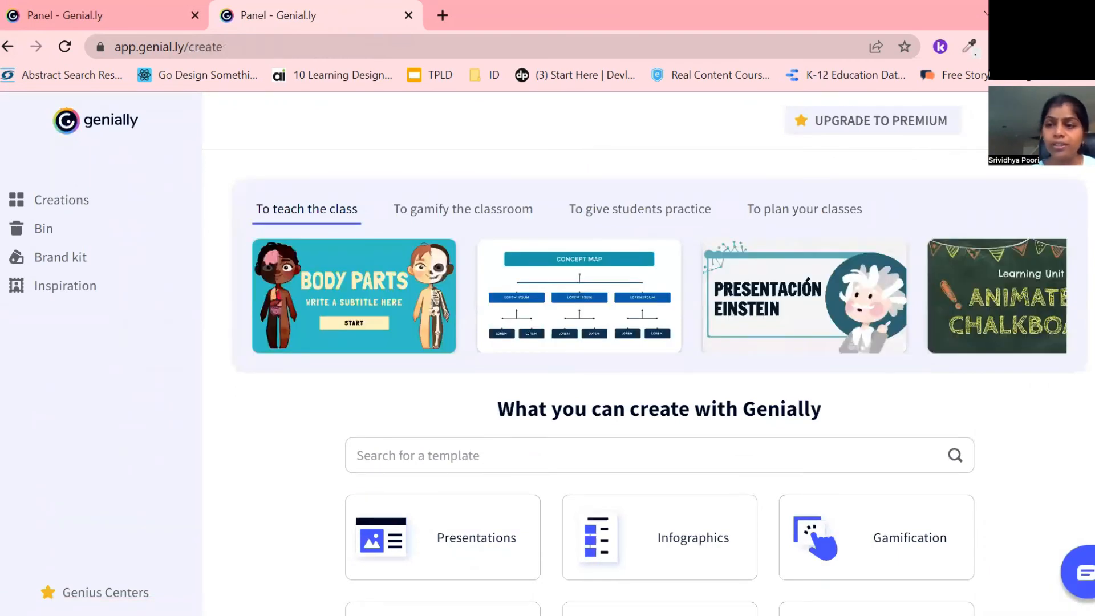
scroll(659, 370, down, 4)
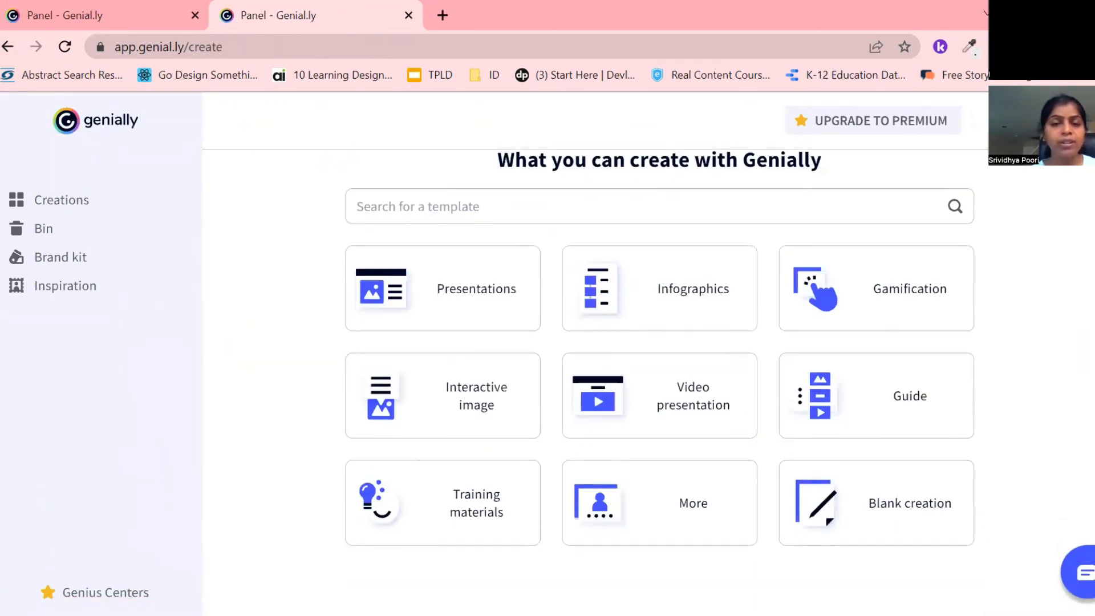
click(655, 522)
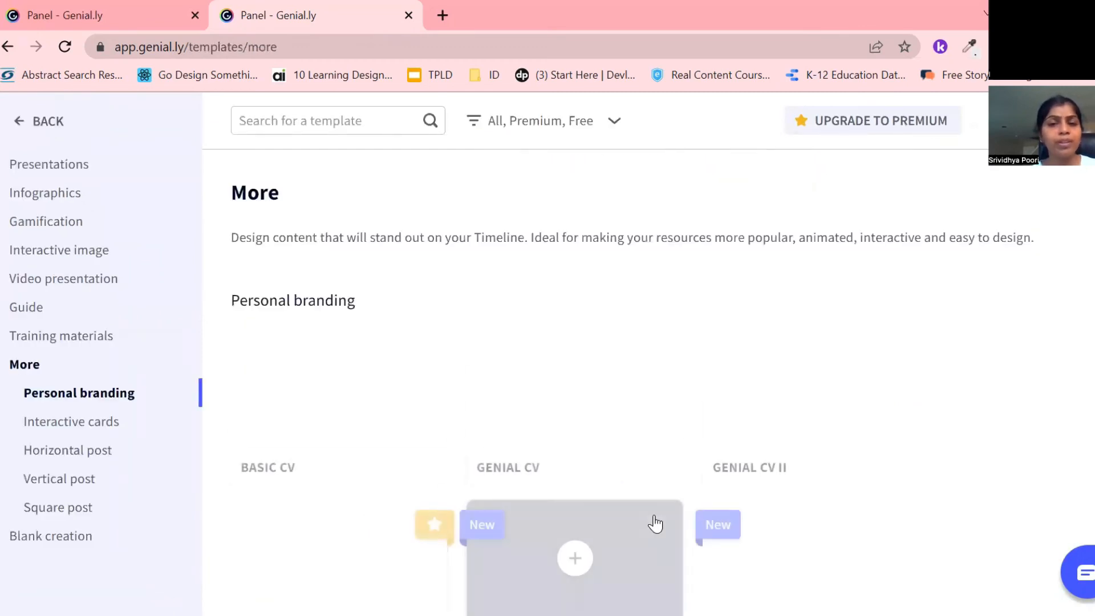
Step: Browse the personal branding and interactive card templates, examining the Instant Camera and Fresh Flip cards
scroll(655, 522, down, 20)
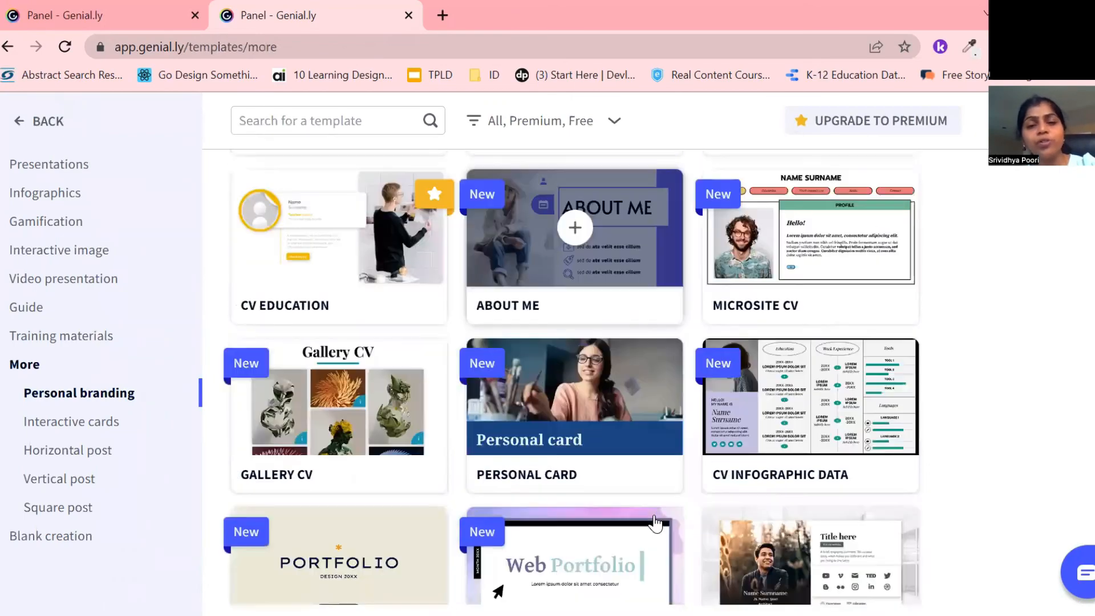
scroll(655, 522, down, 14)
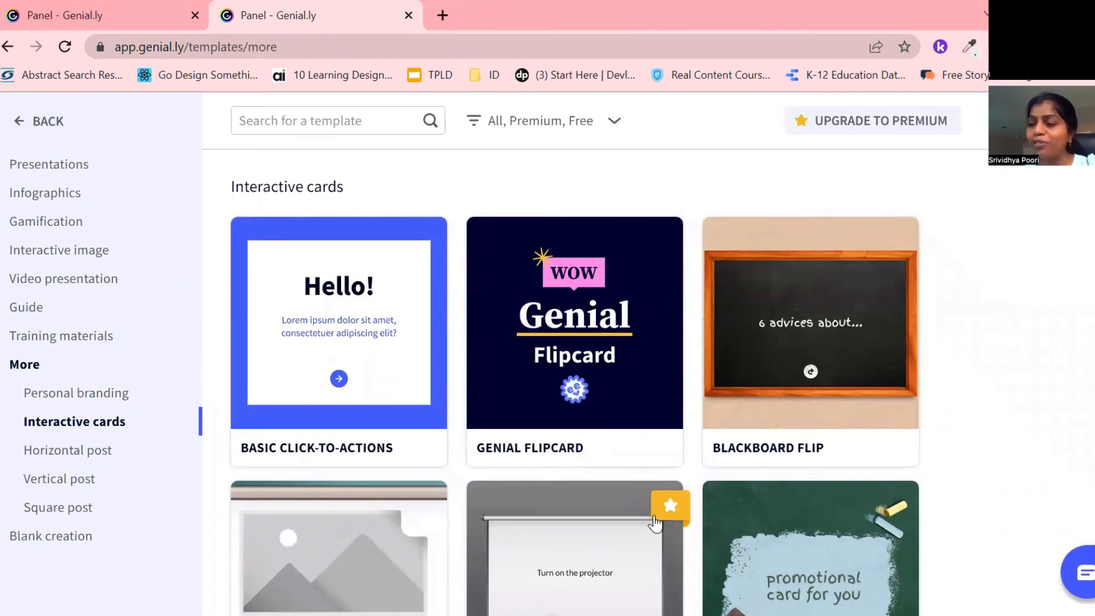
scroll(656, 523, down, 4)
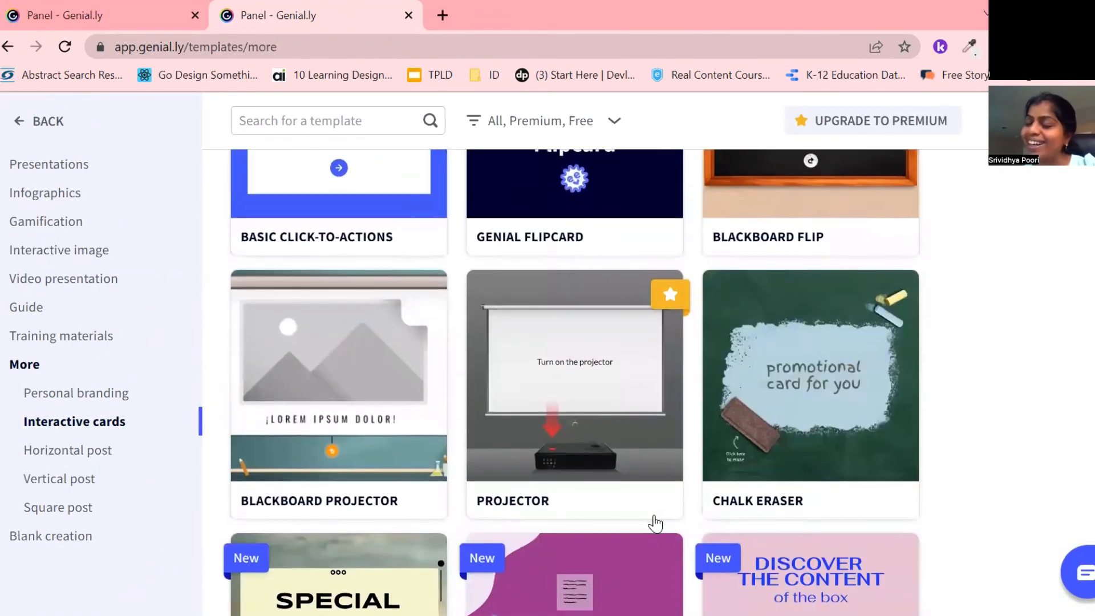
scroll(655, 522, down, 8)
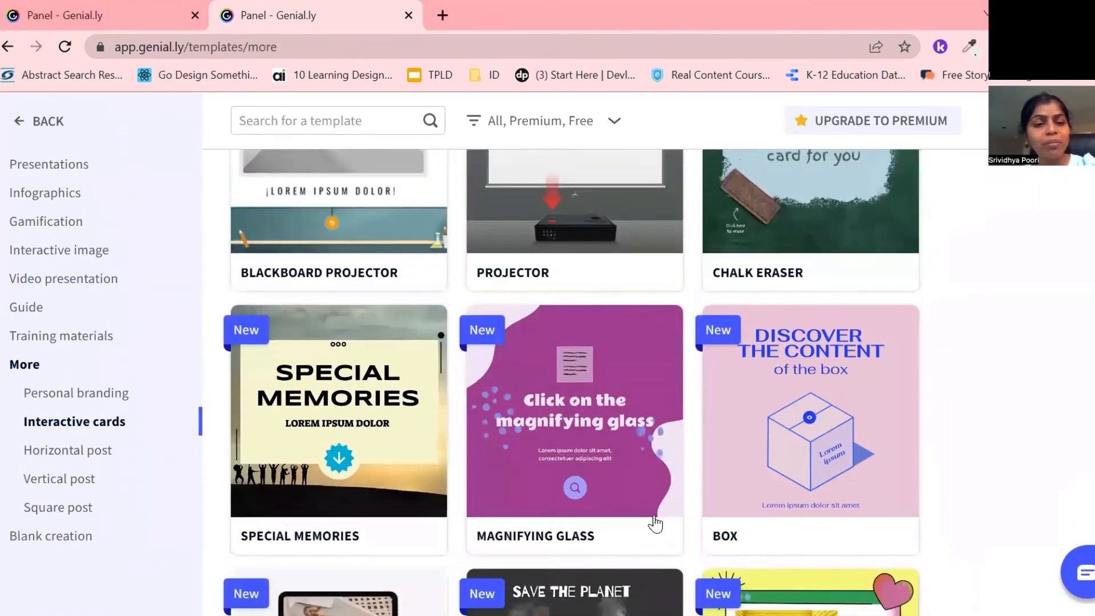
scroll(655, 522, down, 12)
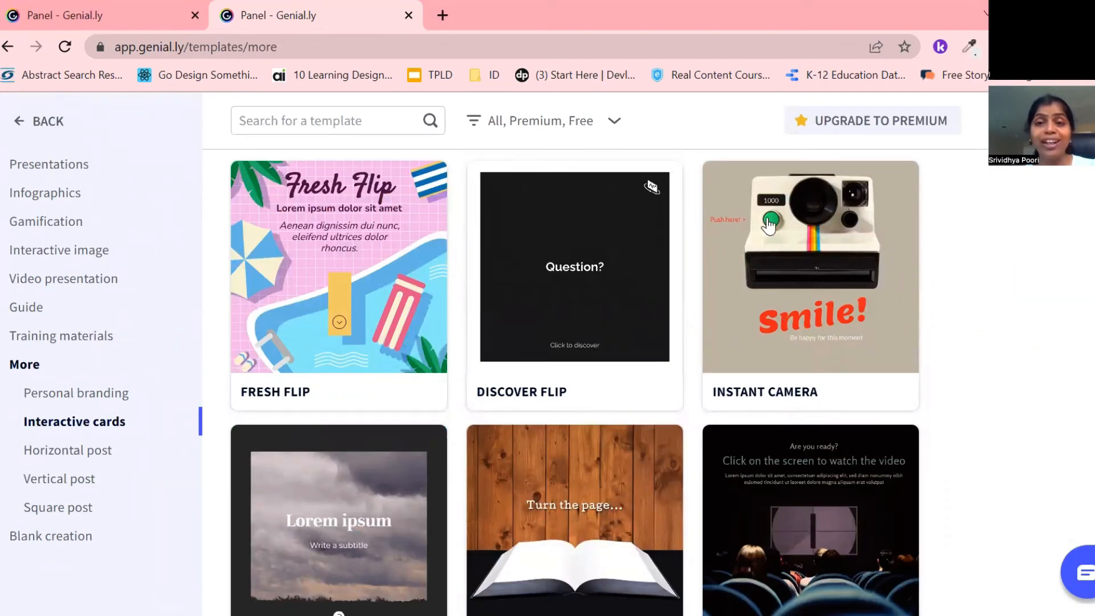
mouse_move(771, 229)
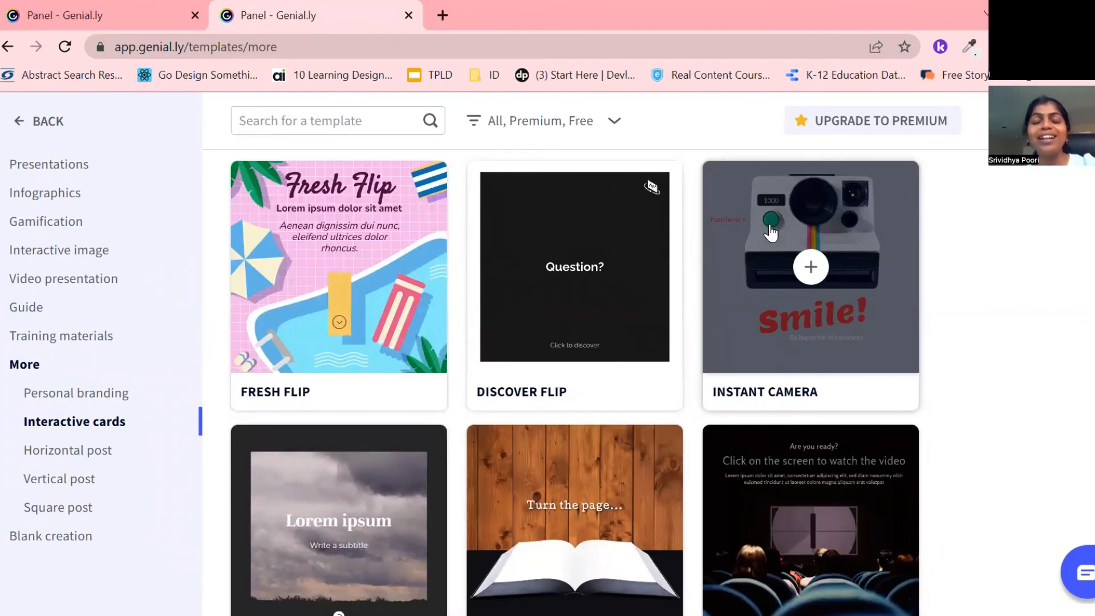
mouse_move(288, 318)
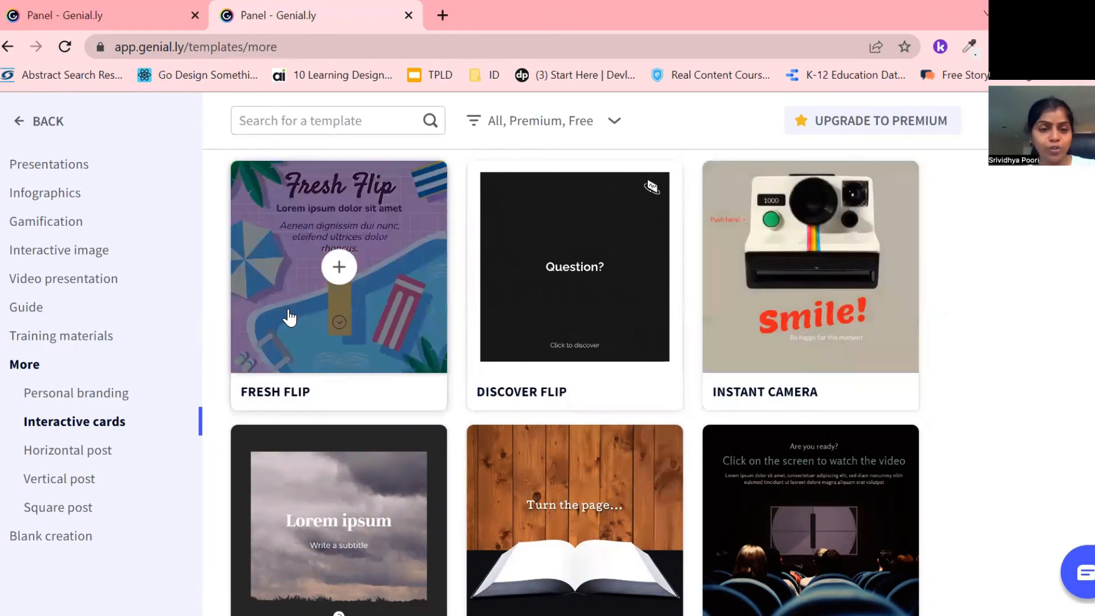
Step: Browse the remaining interactive card templates and return to the creation page to look over its template categories
scroll(288, 317, down, 10)
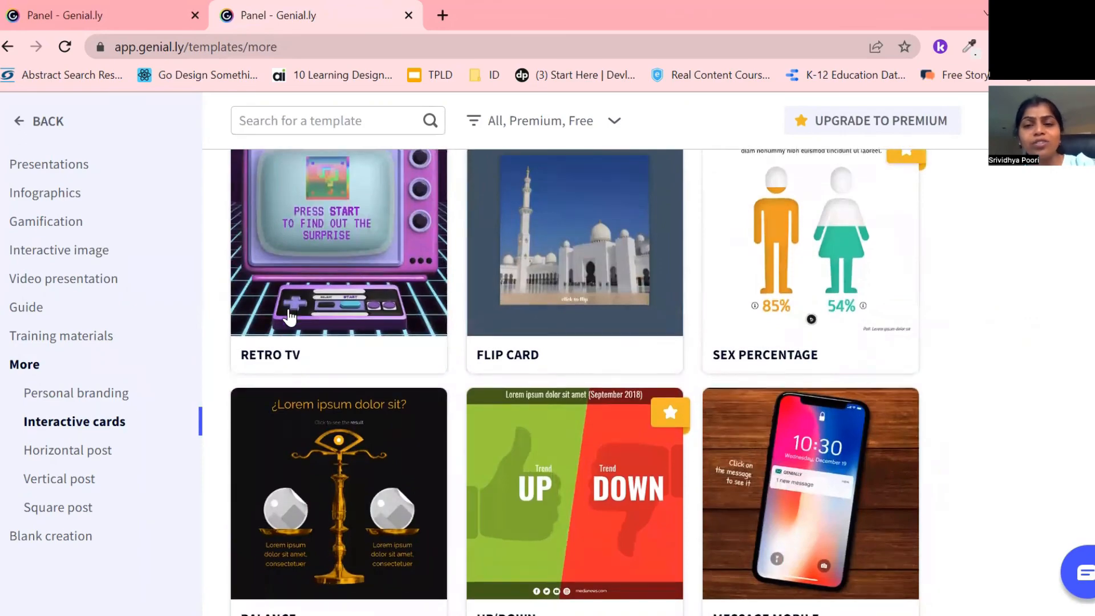
scroll(288, 317, down, 5)
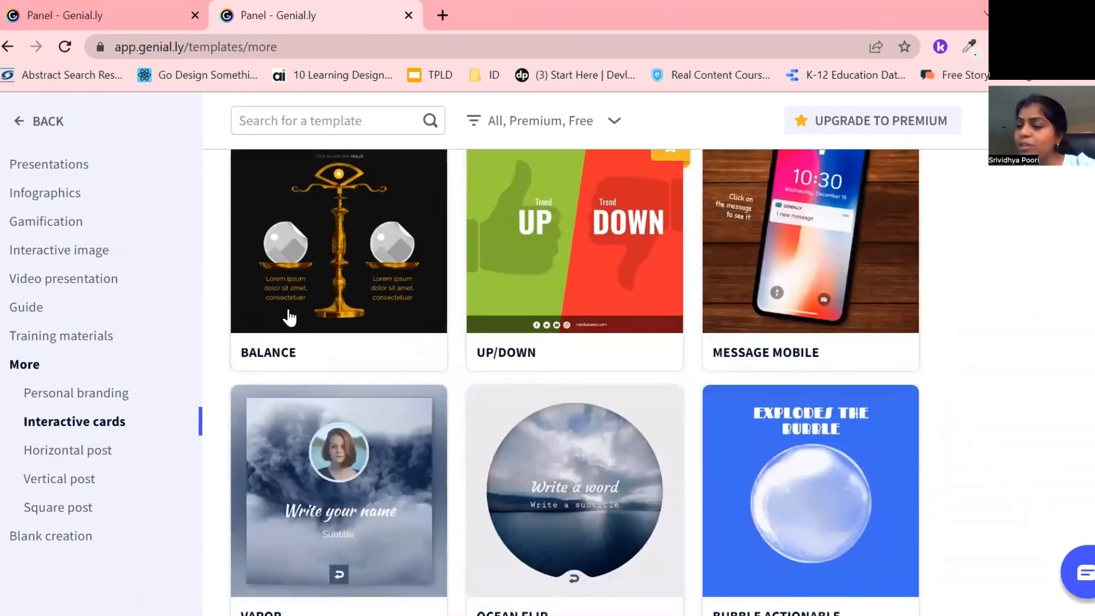
scroll(288, 318, down, 8)
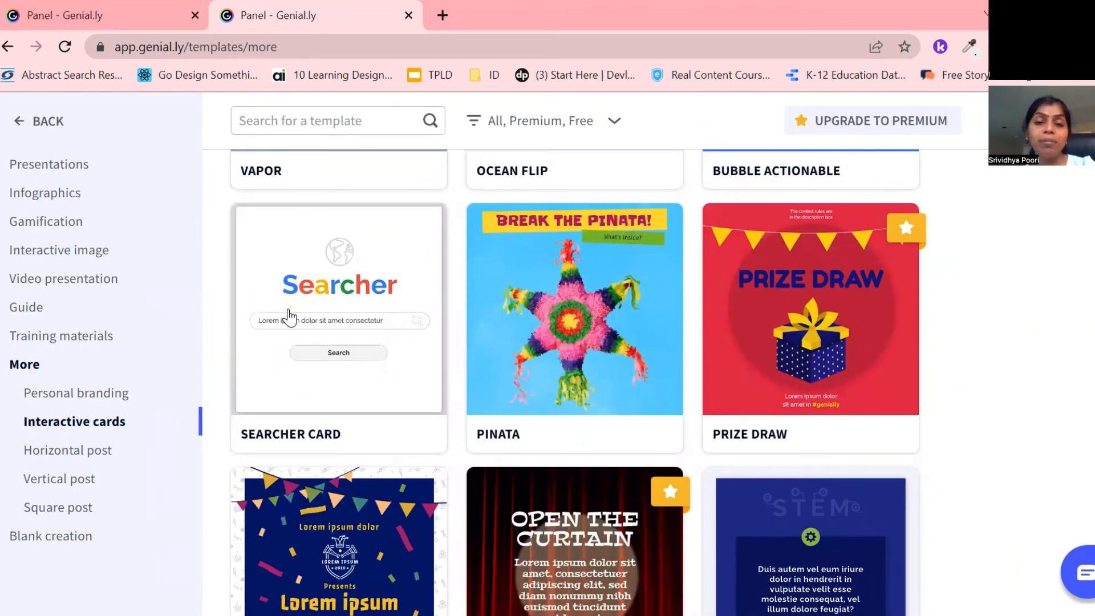
scroll(288, 318, down, 4)
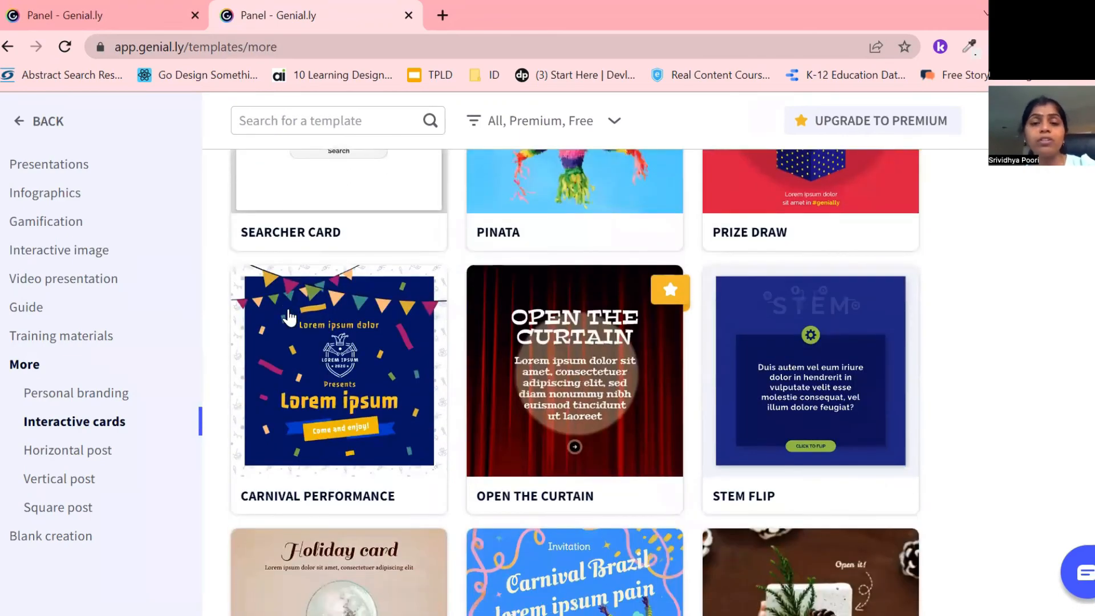
scroll(289, 317, down, 6)
scroll(289, 318, up, 20)
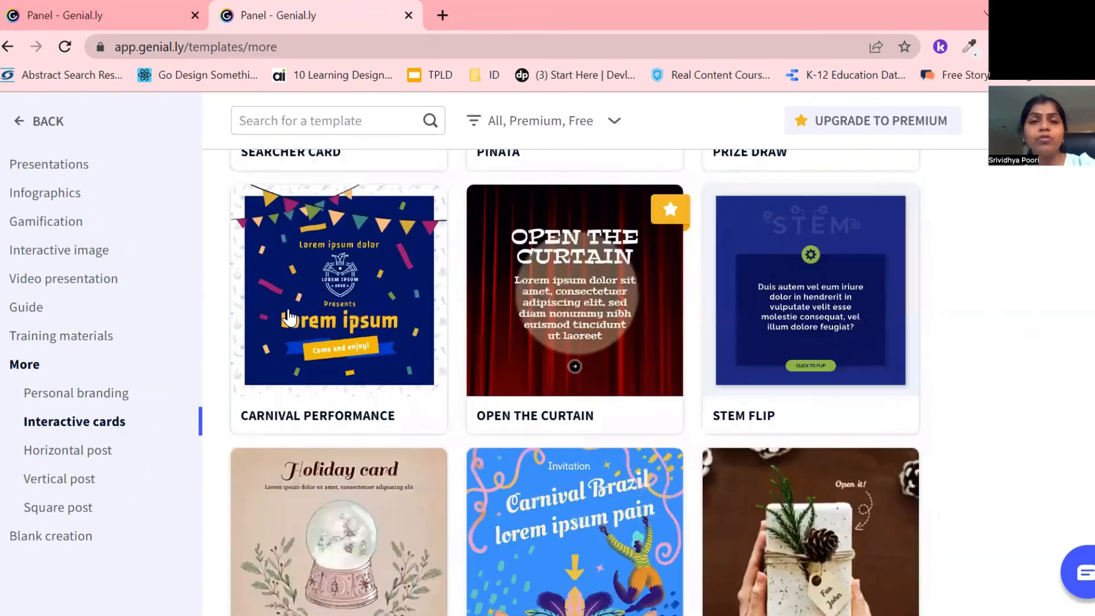
scroll(290, 317, up, 12)
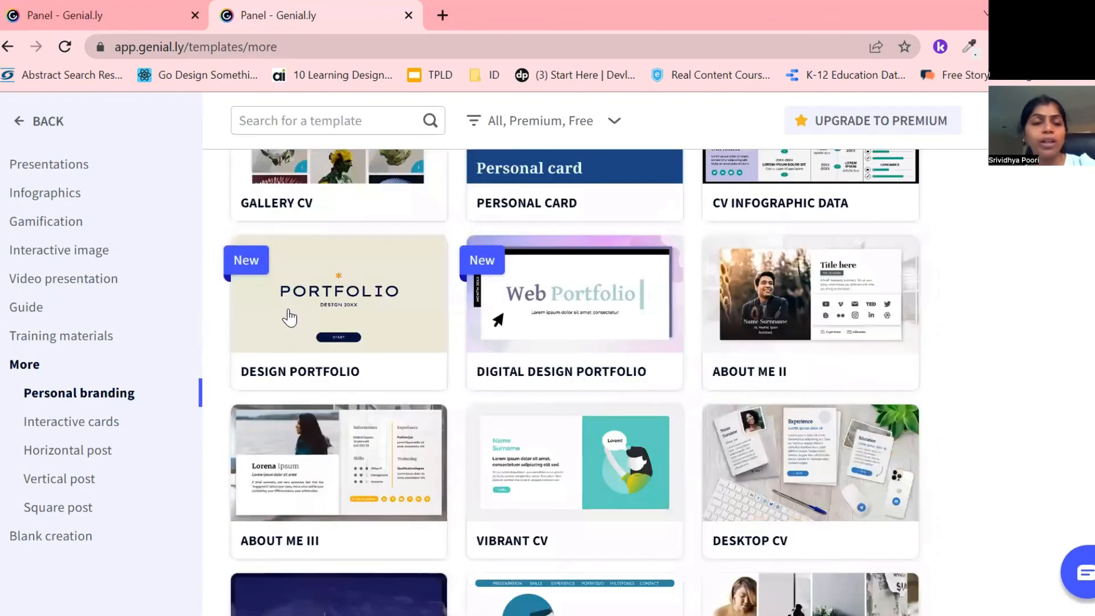
click(20, 131)
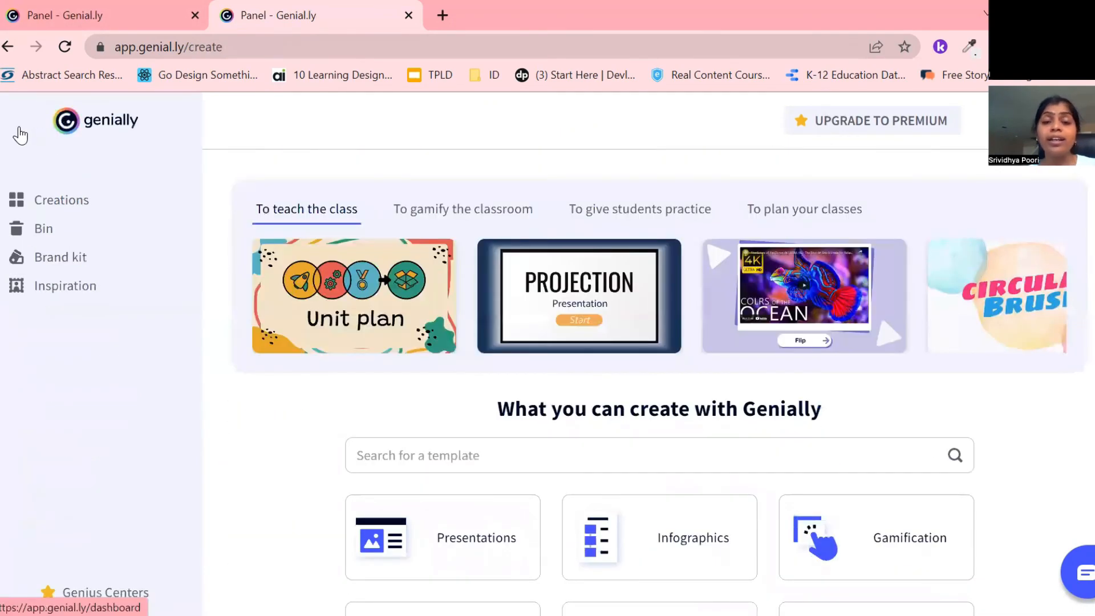
scroll(20, 135, down, 4)
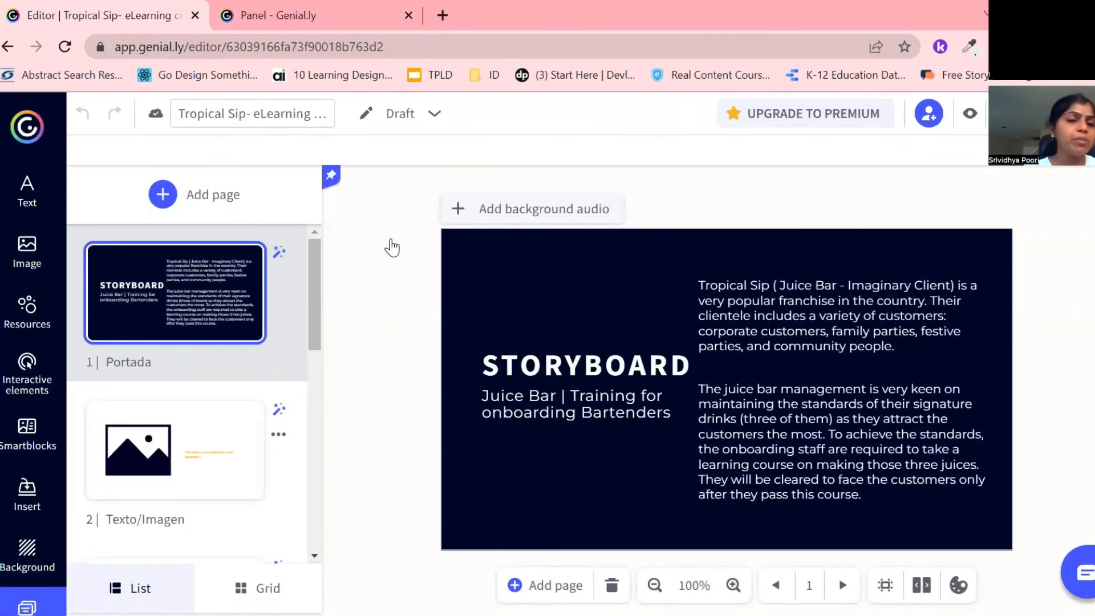
Step: Examine pages 2 through 5 of the Tropical Sip eLearning storyboard, including the video placeholder, name entry, welcome text and drink choice
key(Down)
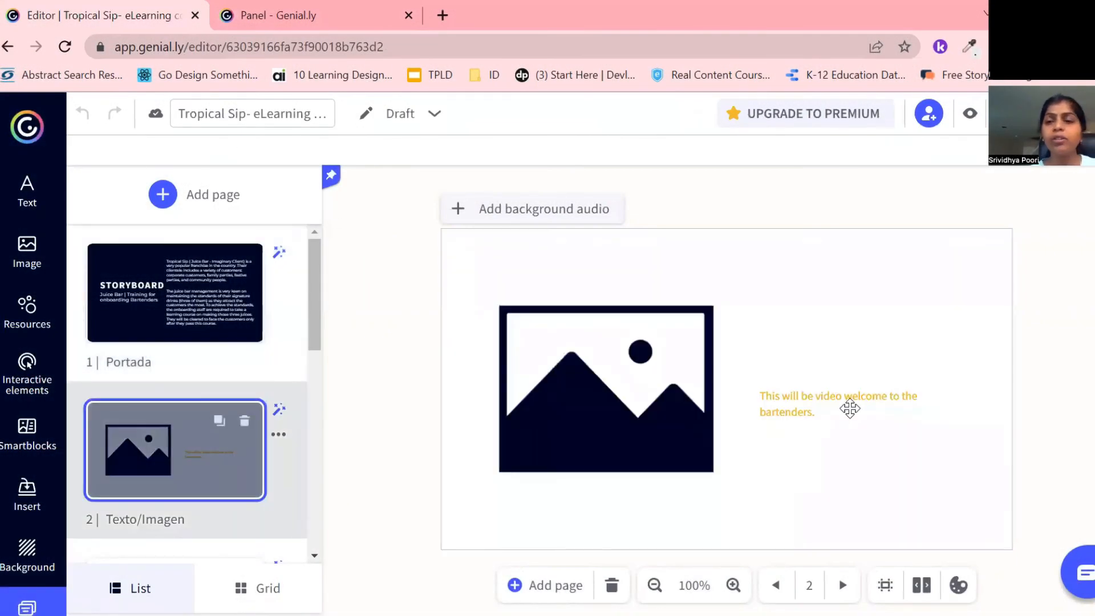
click(618, 385)
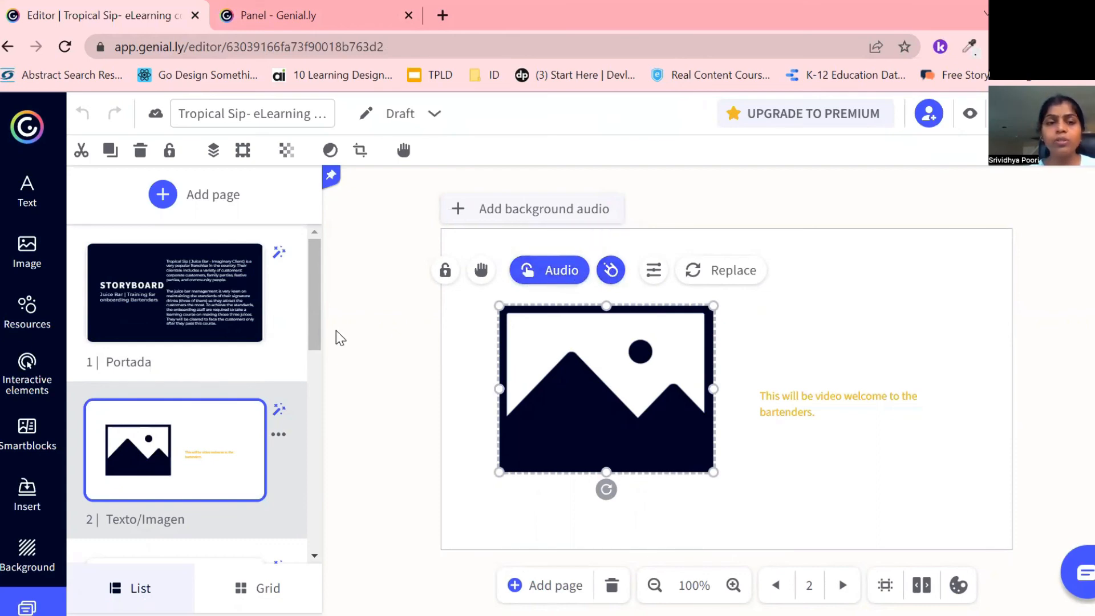
drag(322, 340, 318, 406)
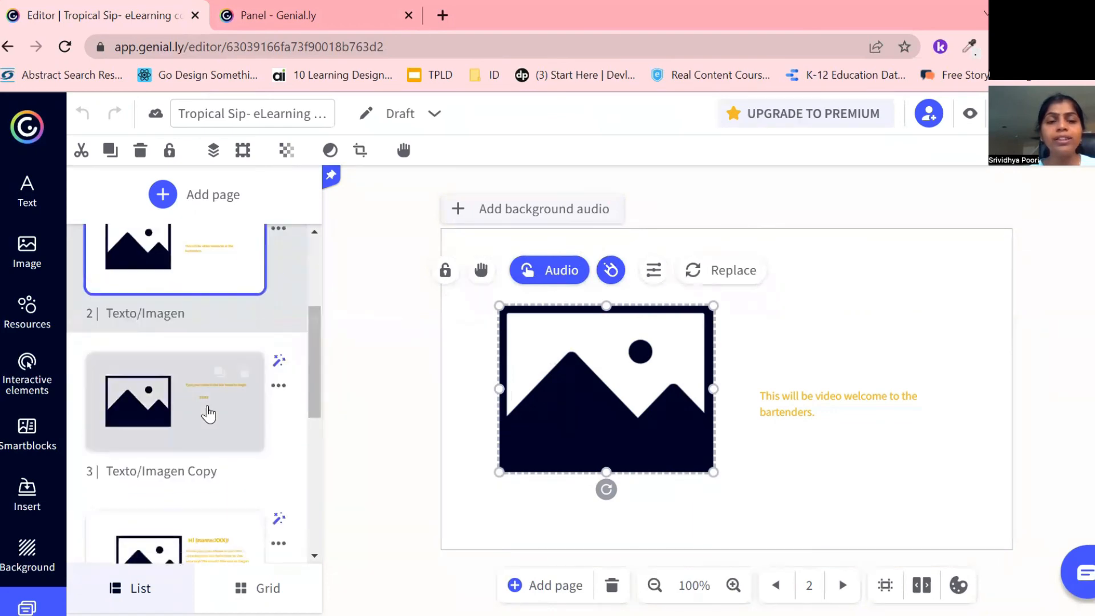
click(209, 418)
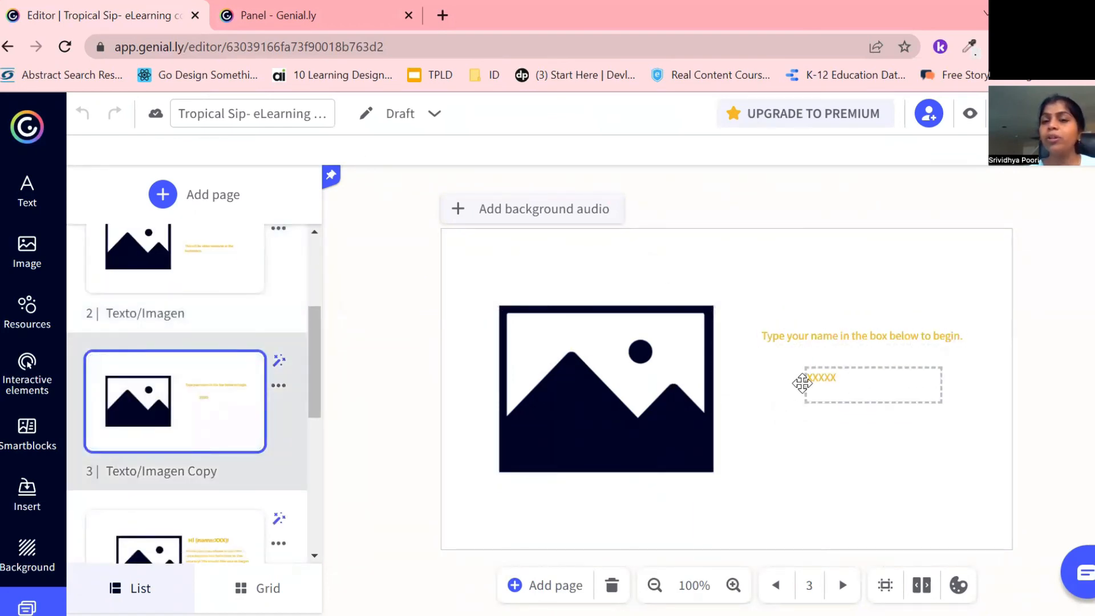
drag(314, 360, 315, 414)
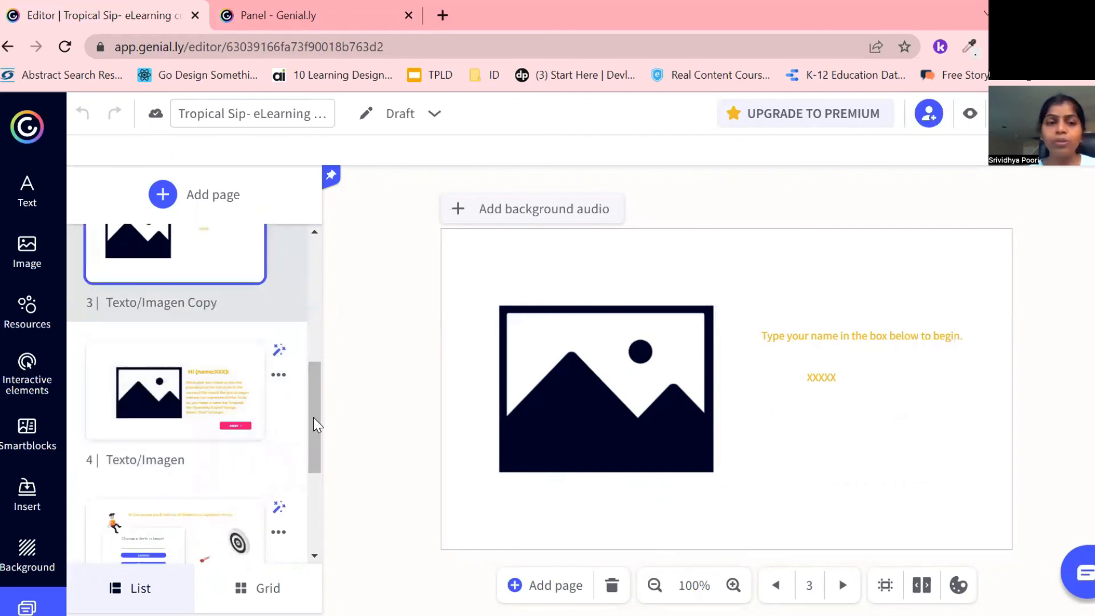
click(221, 402)
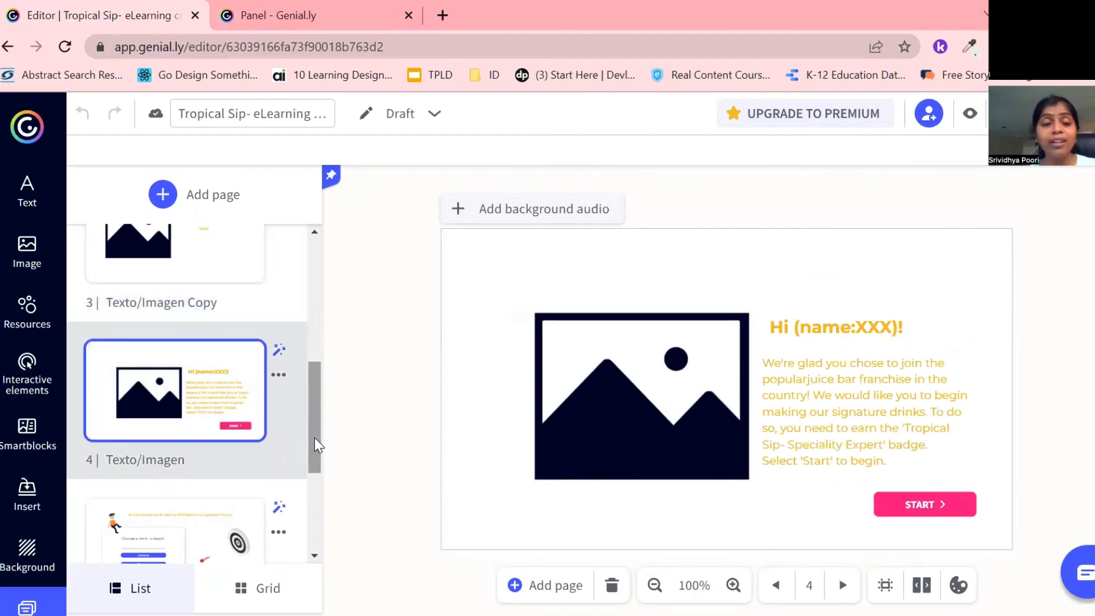
drag(312, 446, 312, 499)
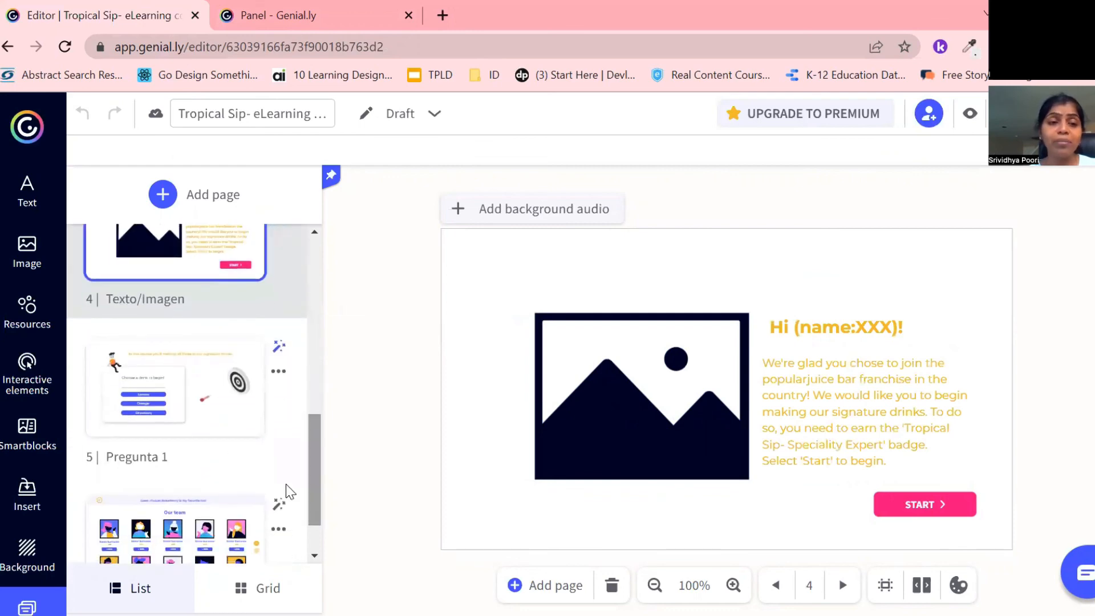
click(156, 417)
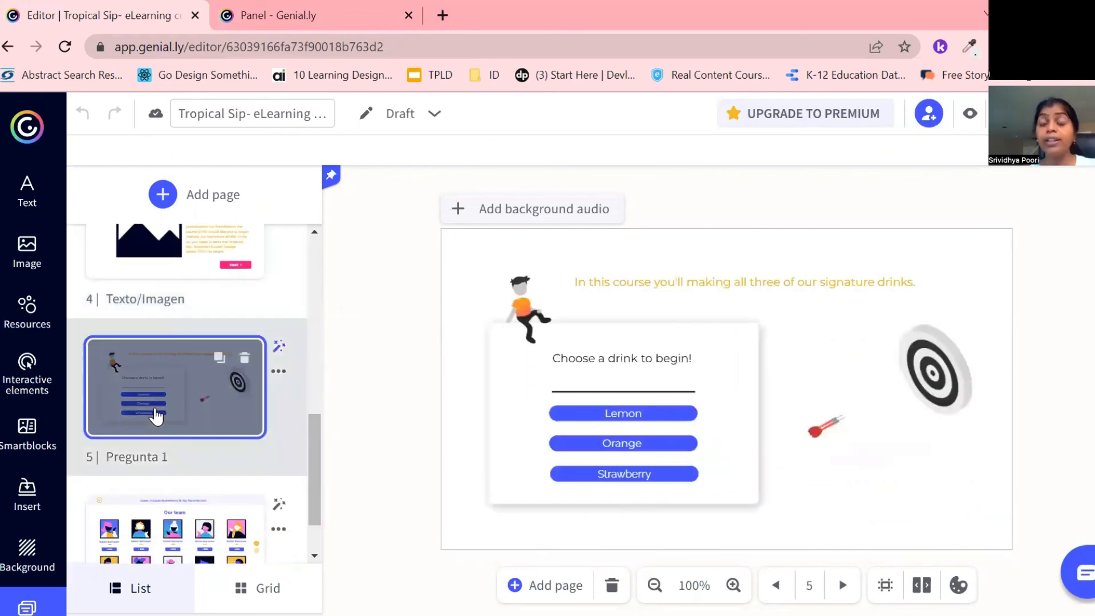